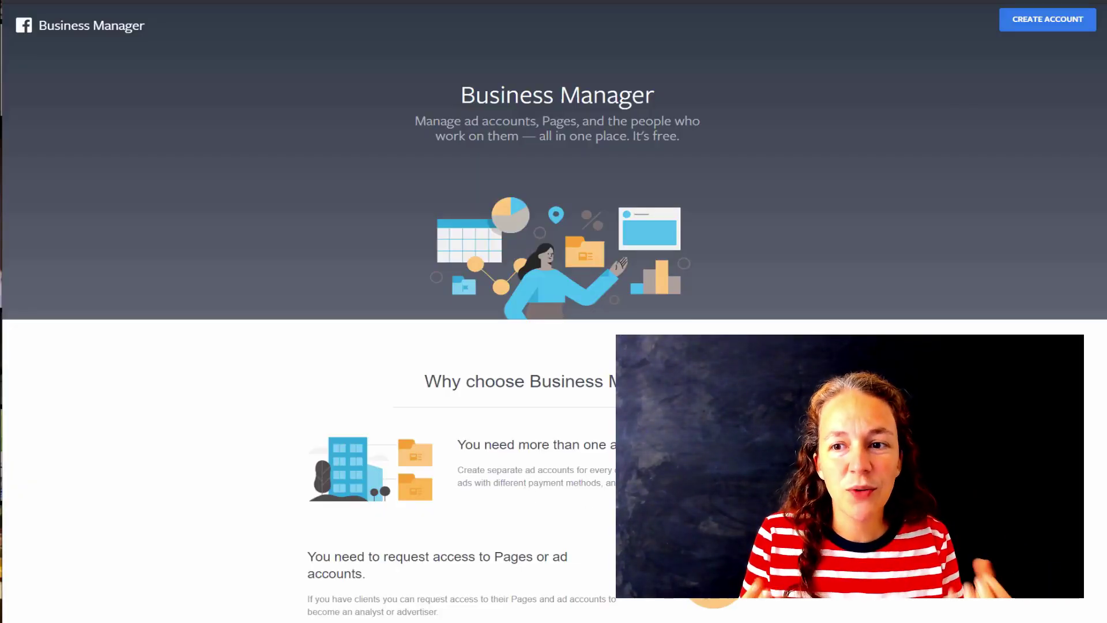
- Start a new Business Manager account named LRM Family Productions
{"action": "key", "text": "ctrl+plus"}
{"action": "key", "text": "ctrl+plus"}
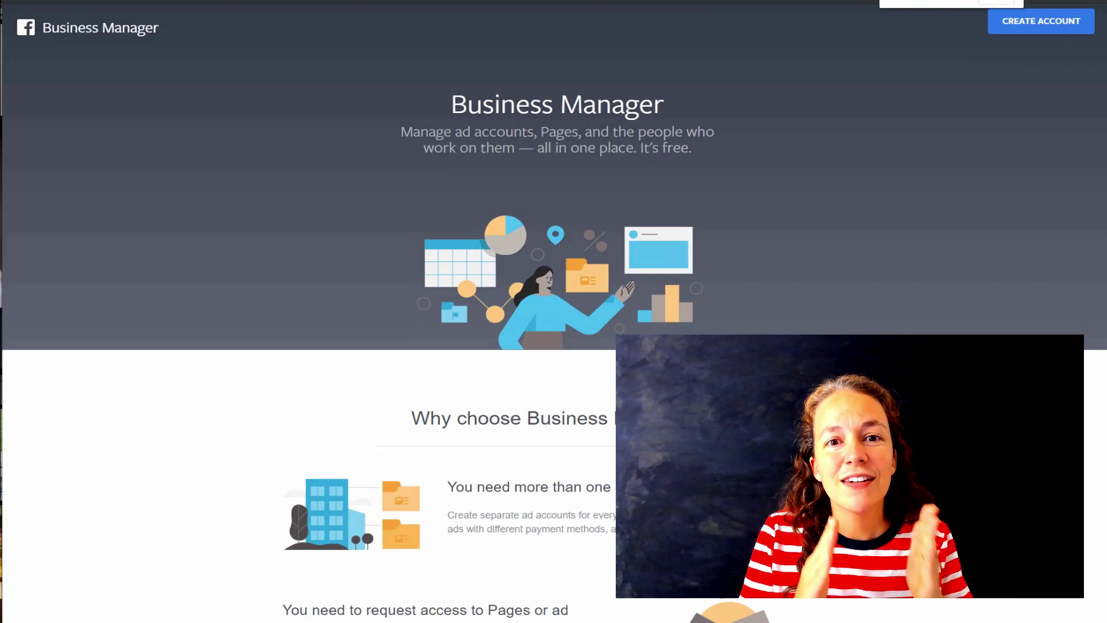
{"action": "left_click", "coordinate": [1015, 26]}
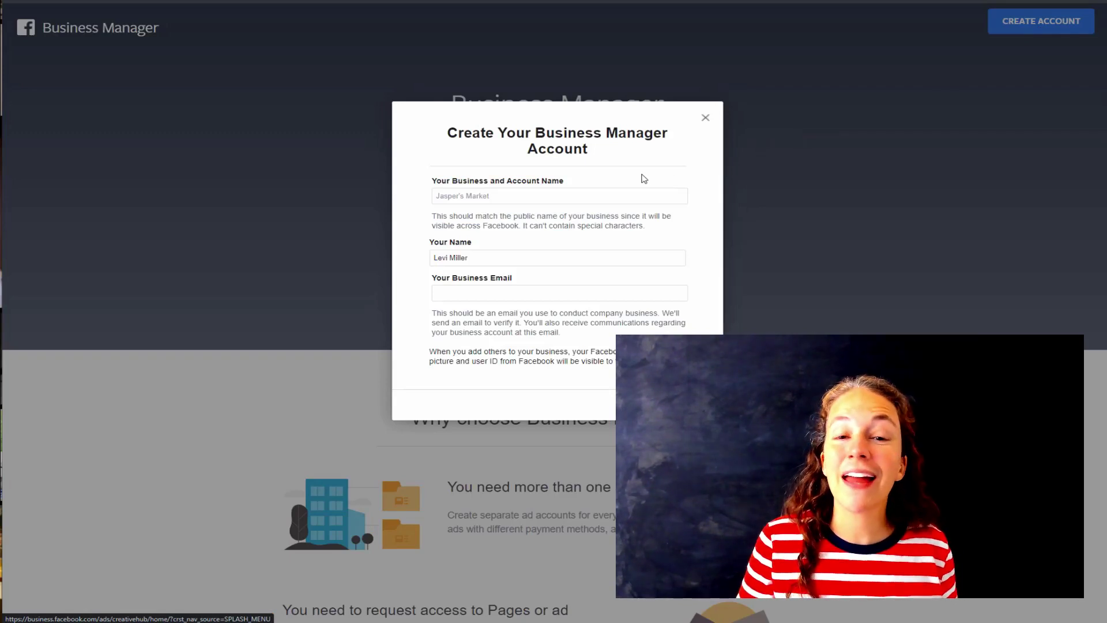
{"action": "left_click", "coordinate": [621, 195]}
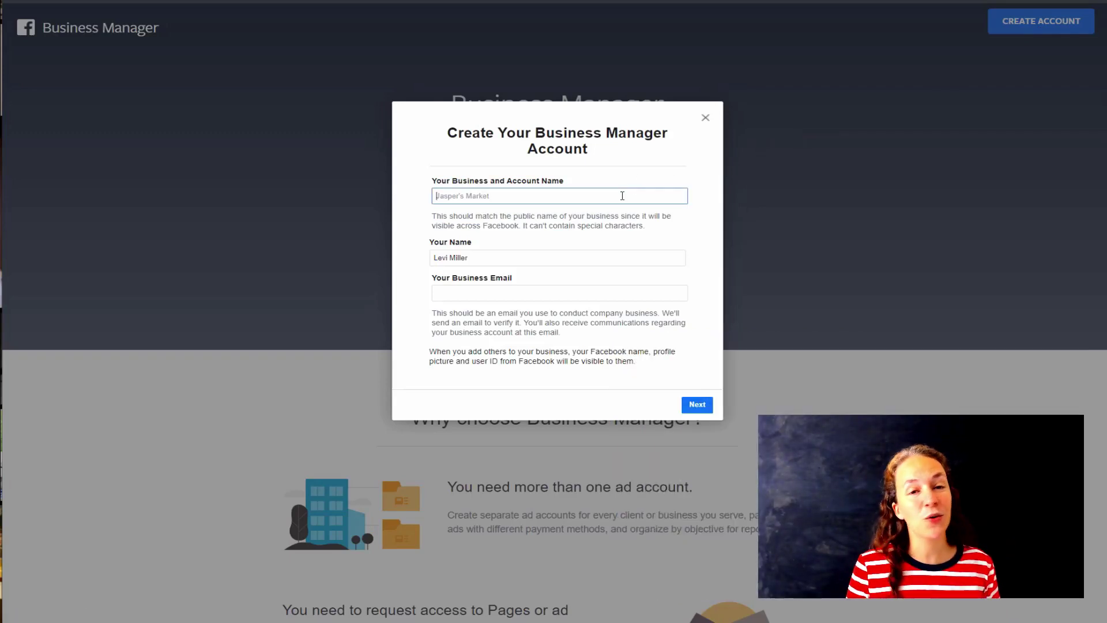
{"action": "type", "text": "LRM Family Productions"}
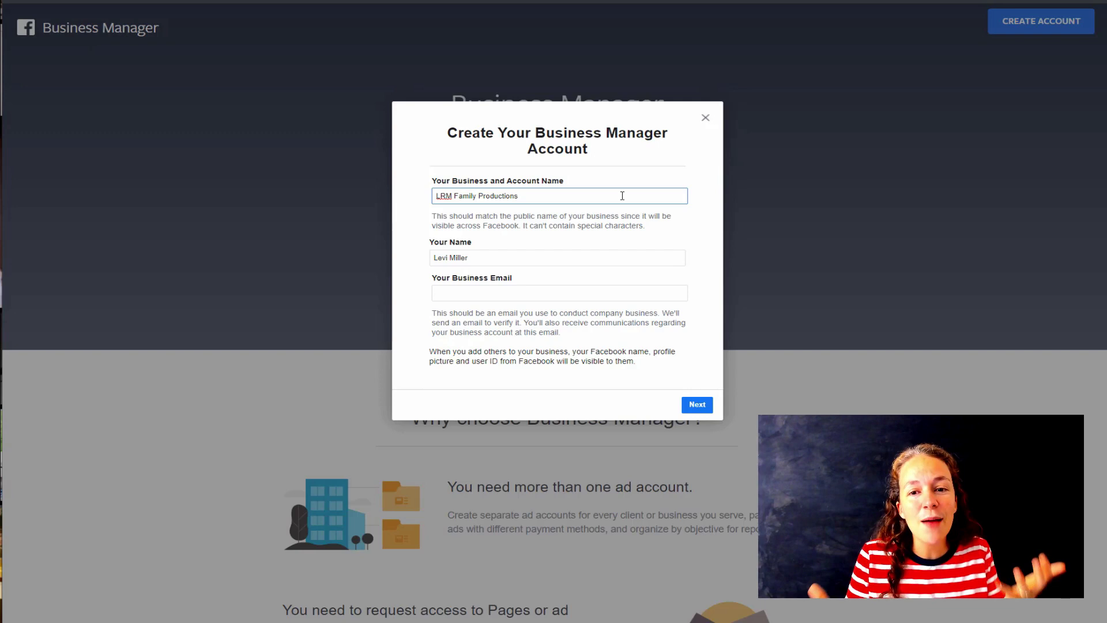
- Enter the business email address and continue to the business details
{"action": "left_click", "coordinate": [535, 290]}
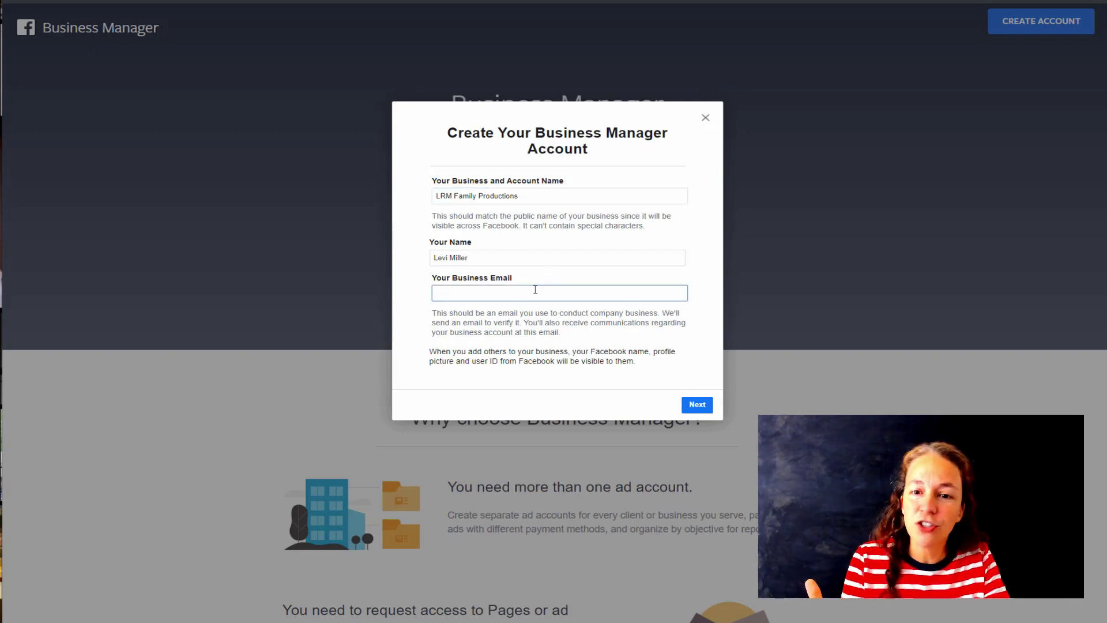
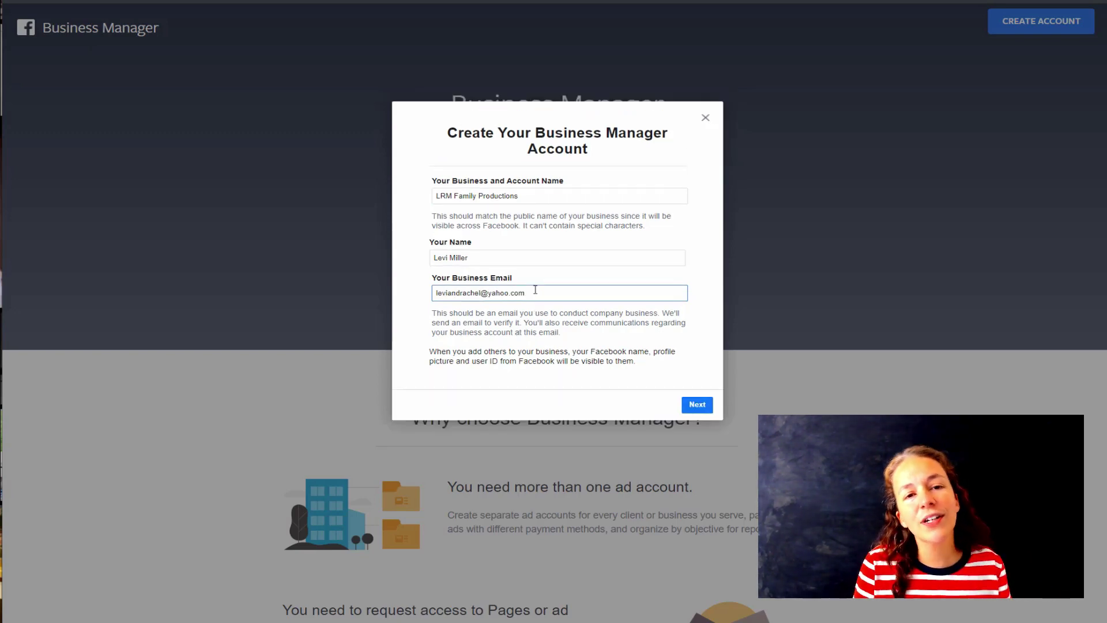
{"action": "left_click", "coordinate": [699, 405]}
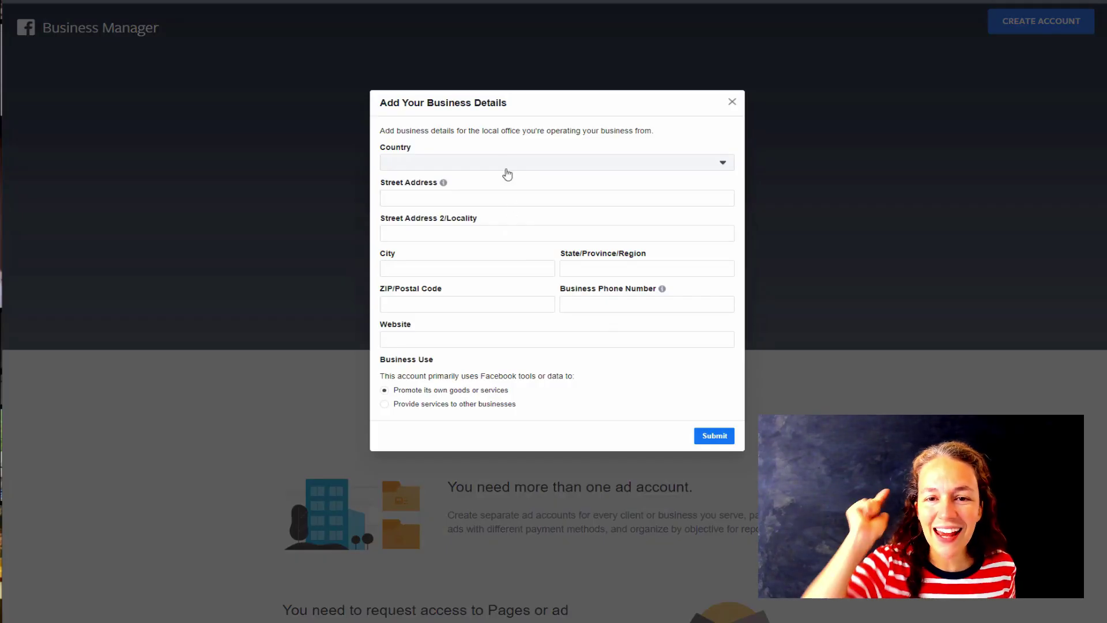
- Set the country to United States and autofill the address and phone from saved details
{"action": "left_click", "coordinate": [506, 169]}
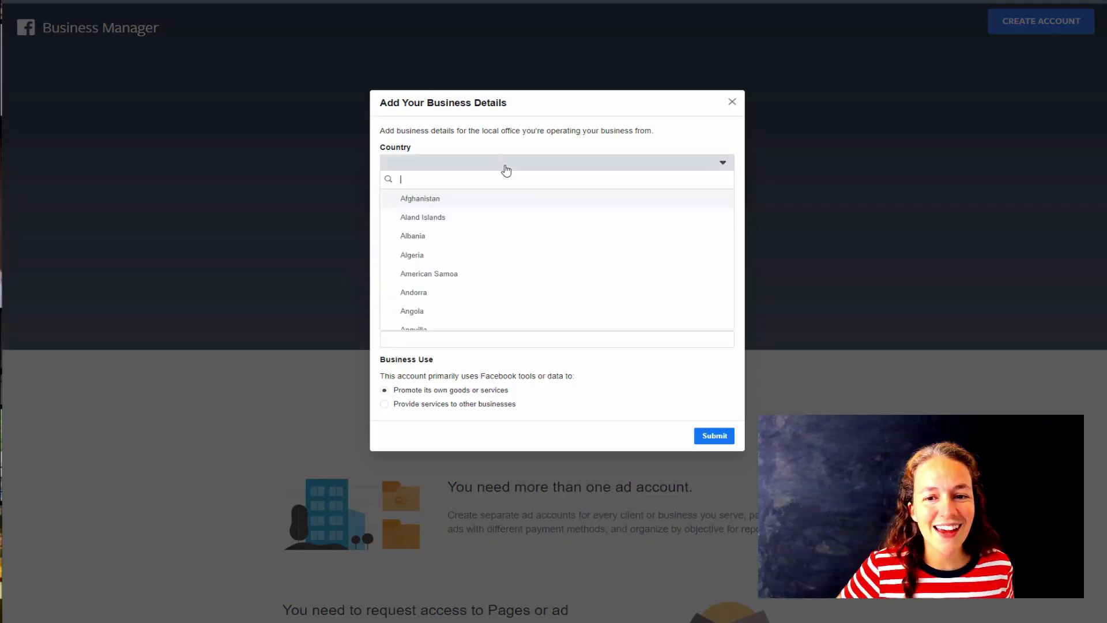
{"action": "scroll", "coordinate": [469, 202], "scroll_direction": "down", "scroll_amount": 1}
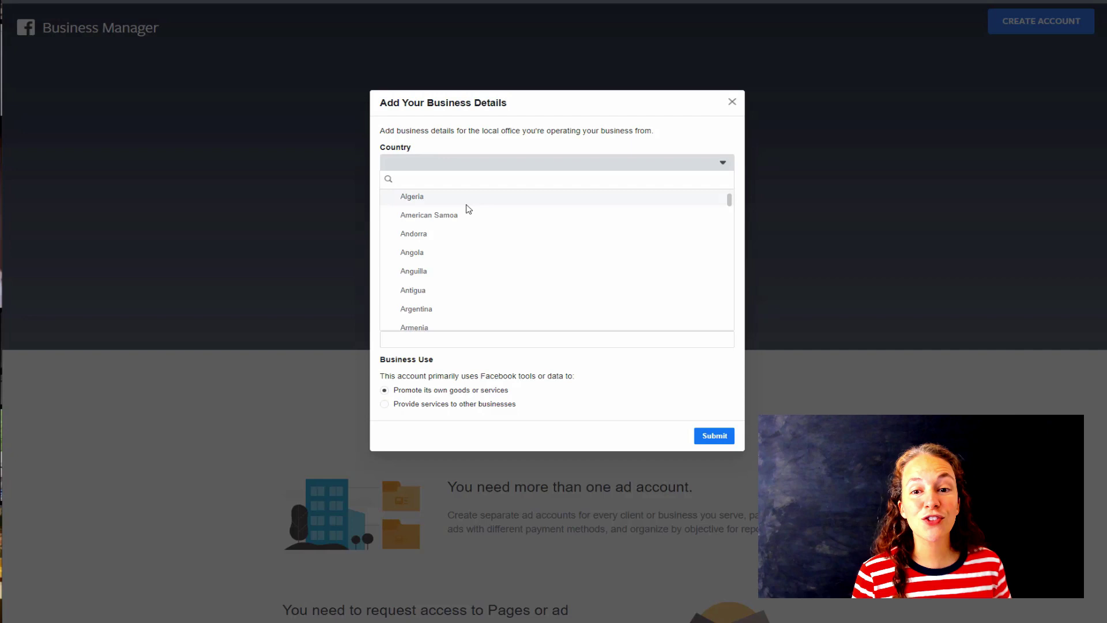
{"action": "type", "text": "u"}
{"action": "scroll", "coordinate": [457, 210], "scroll_direction": "down", "scroll_amount": 1}
{"action": "left_click", "coordinate": [434, 265]}
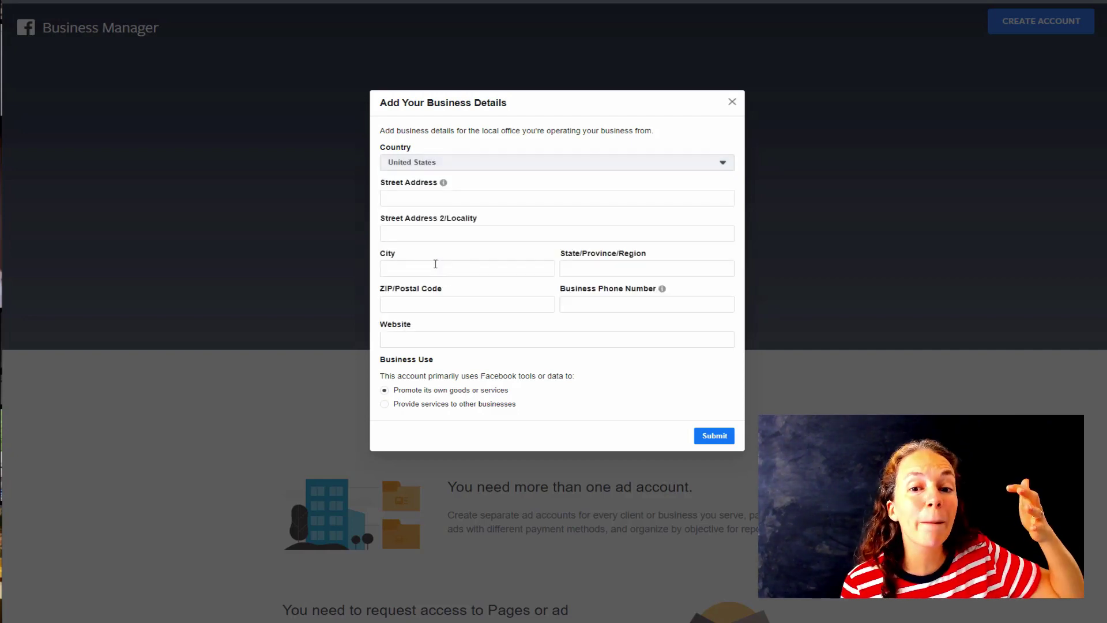
{"action": "left_click", "coordinate": [433, 197]}
{"action": "left_click", "coordinate": [435, 222]}
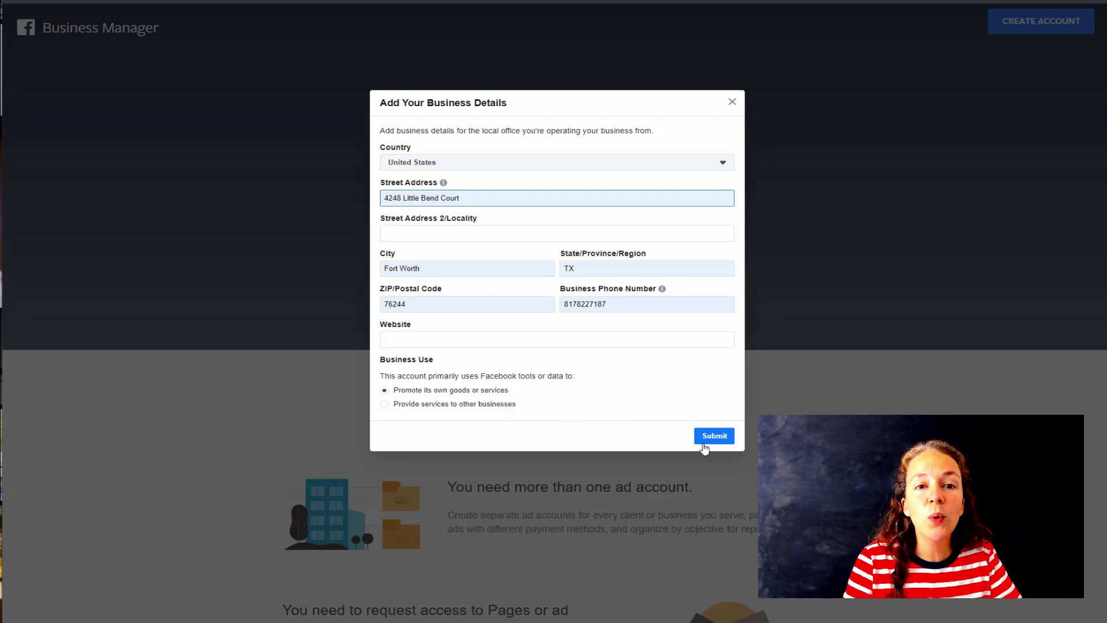
{"action": "left_click", "coordinate": [501, 404]}
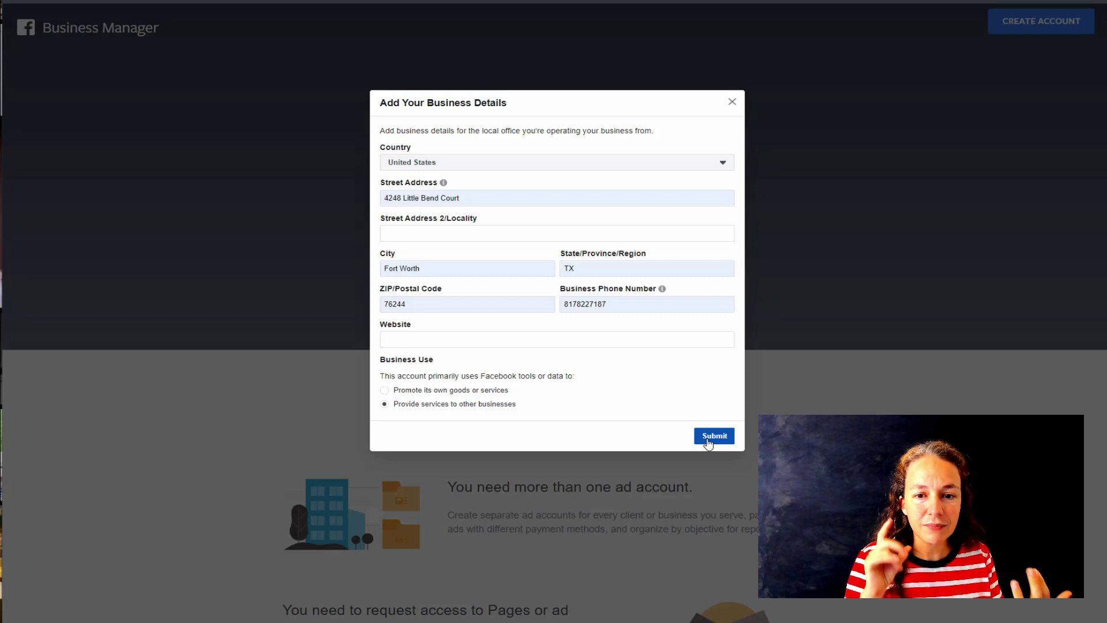
{"action": "left_click", "coordinate": [709, 442]}
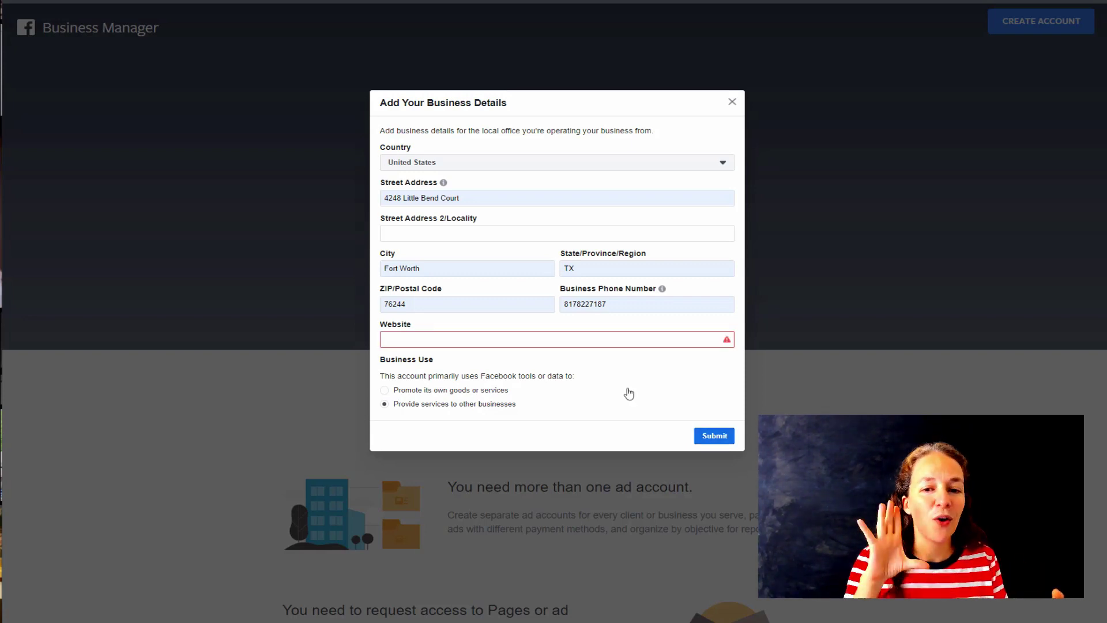
{"action": "left_click", "coordinate": [574, 338]}
{"action": "type", "text": "https://mom-fix"}
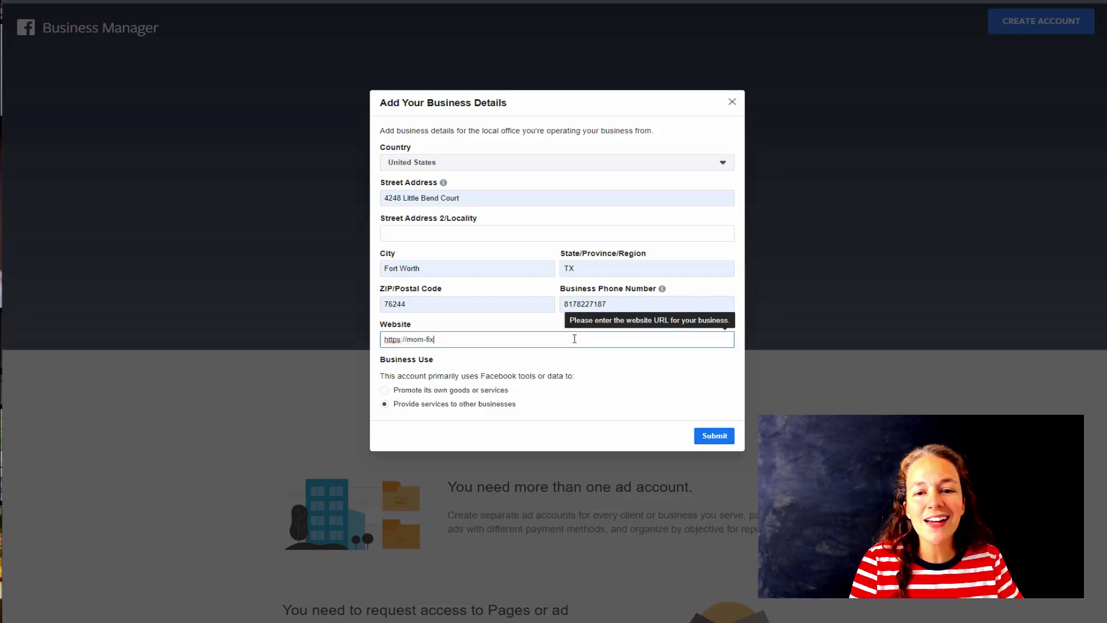
{"action": "type", "text": "es.com"}
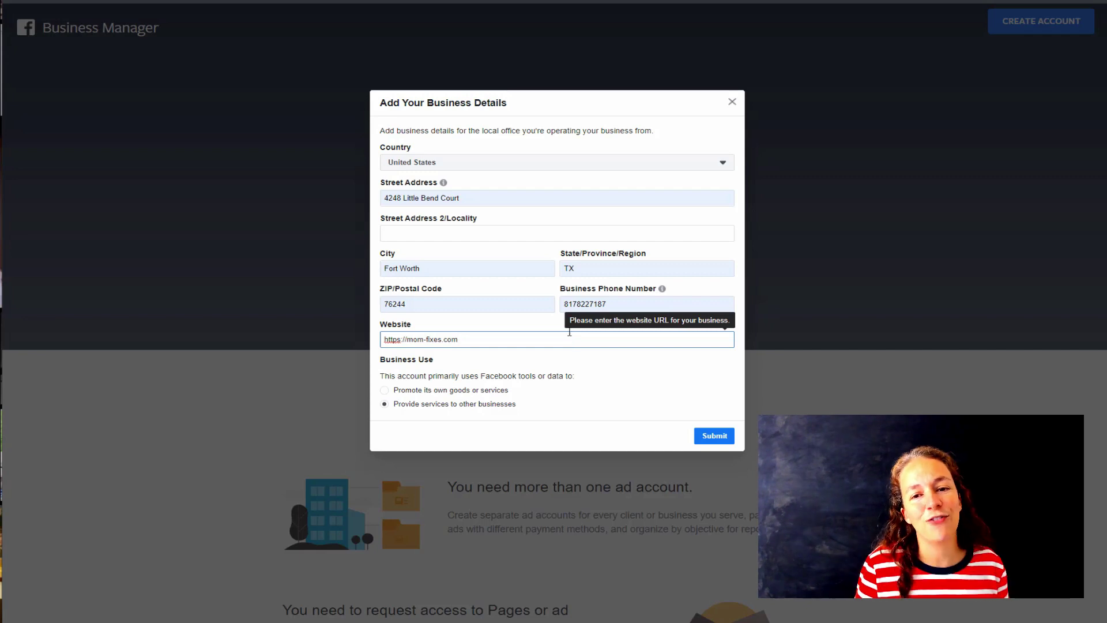
{"action": "left_click", "coordinate": [715, 437]}
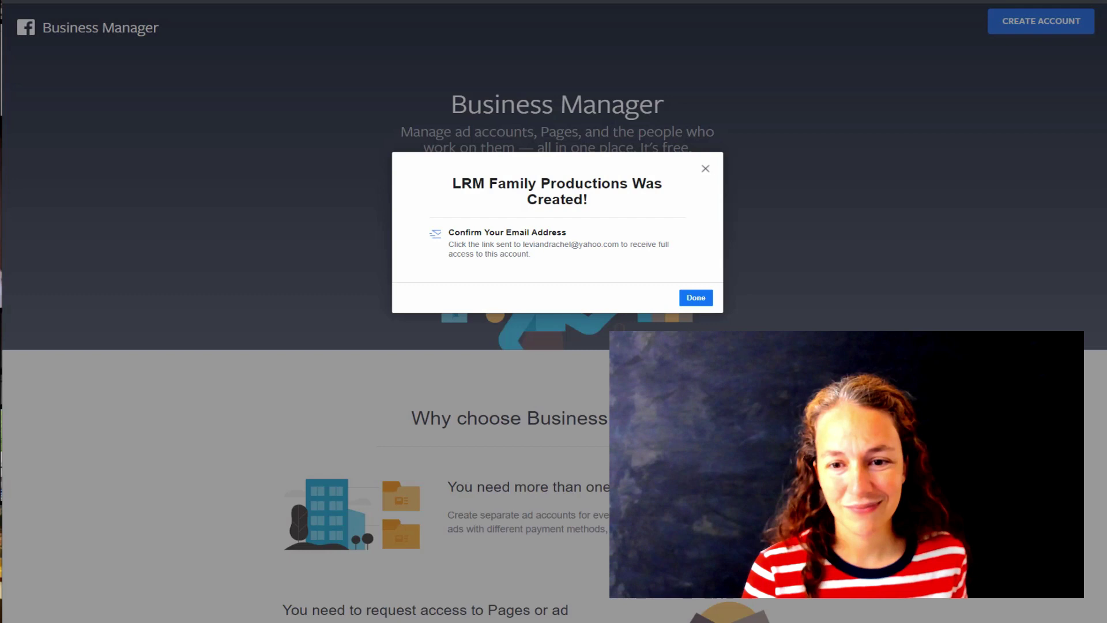
- Dismiss the creation confirmation and go from the Home Pages card to Business Settings
{"action": "left_click", "coordinate": [696, 298]}
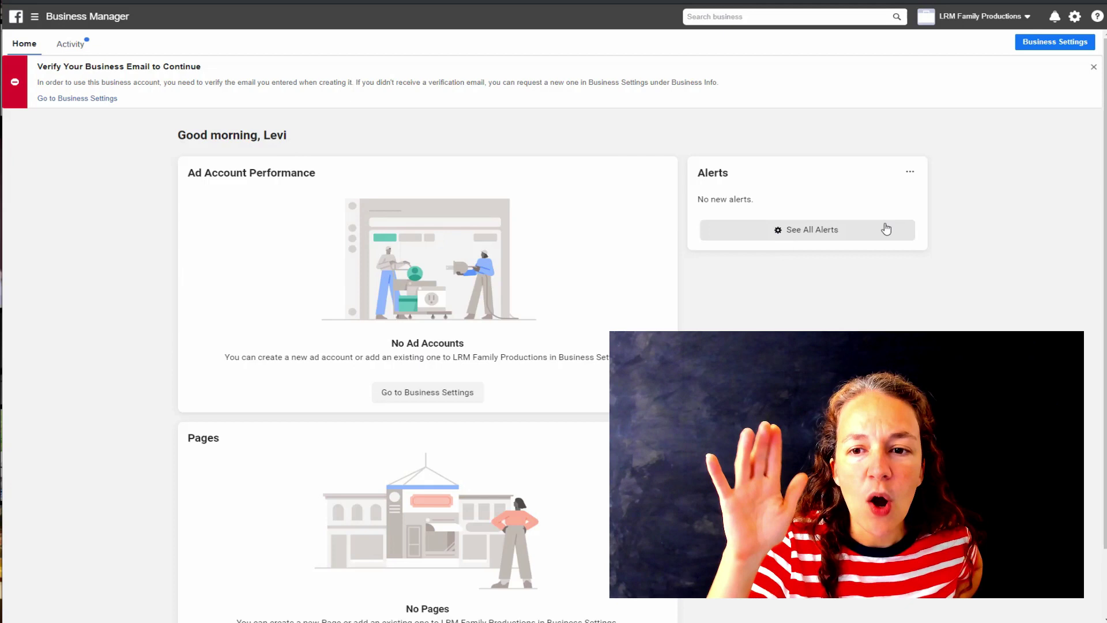
{"action": "scroll", "coordinate": [428, 259], "scroll_direction": "down", "scroll_amount": 2}
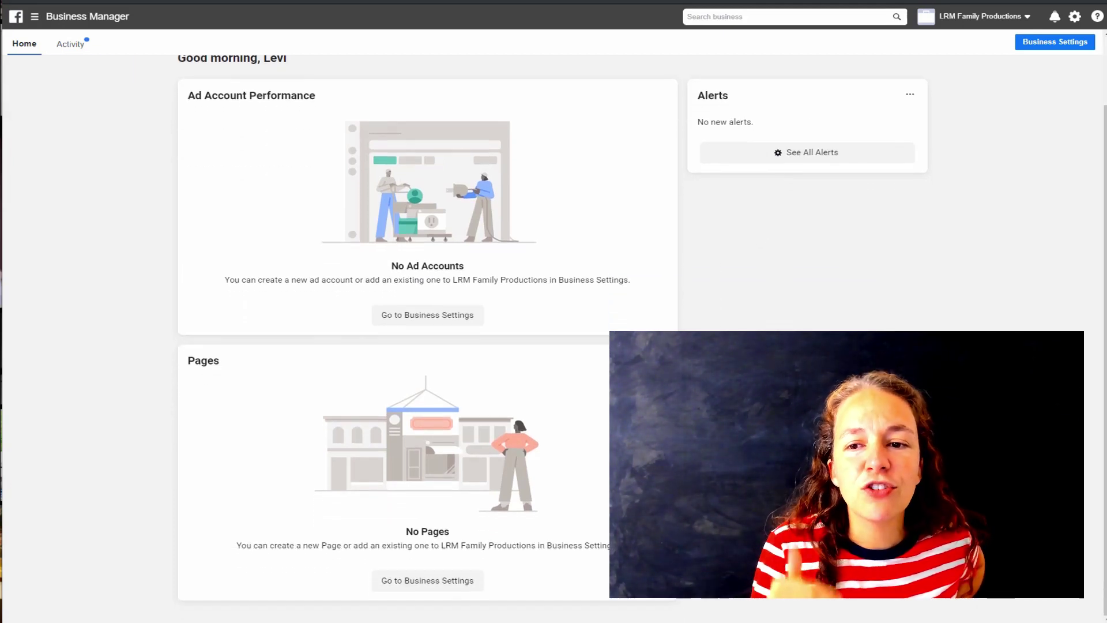
{"action": "left_click", "coordinate": [414, 587]}
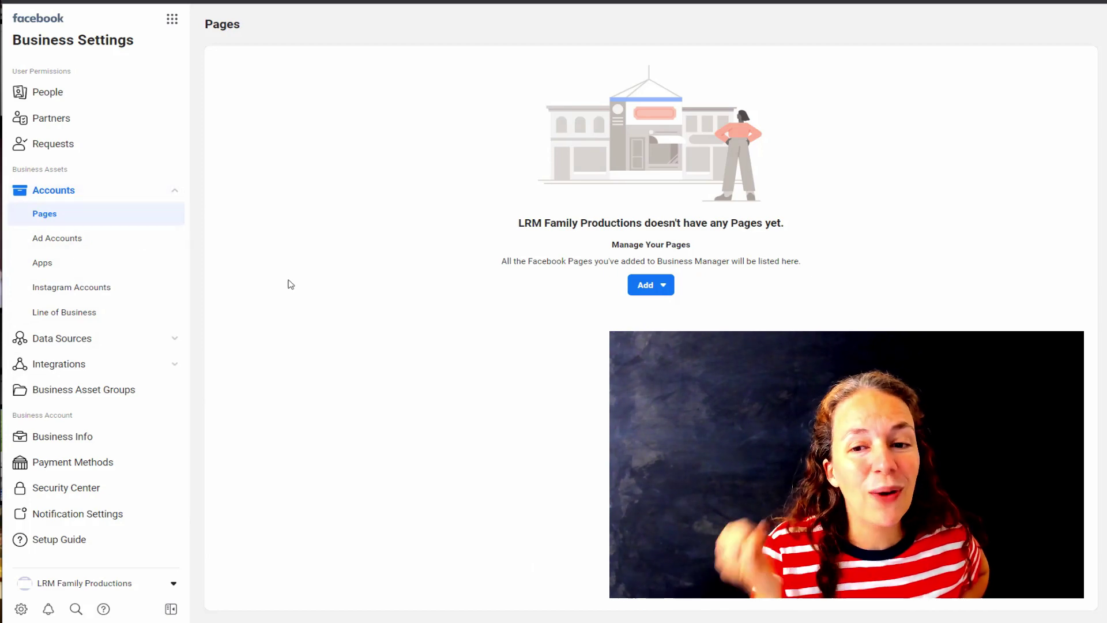
- Add the existing Facebook Page Totally Clever to the business
{"action": "left_click", "coordinate": [659, 297]}
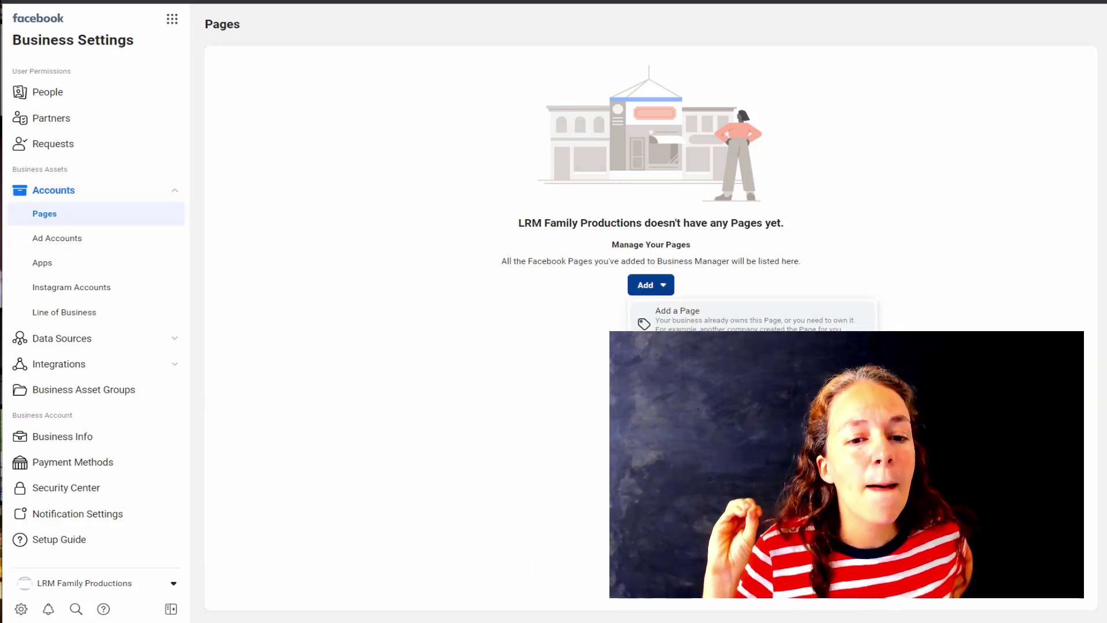
{"action": "left_click", "coordinate": [673, 325]}
{"action": "left_click", "coordinate": [515, 257]}
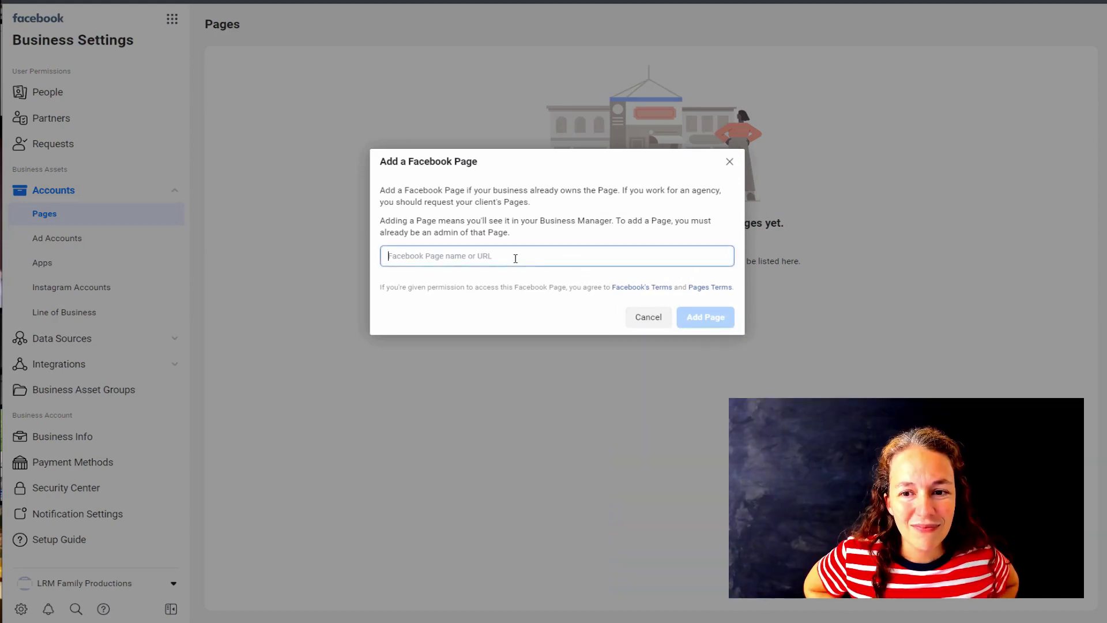
{"action": "type", "text": "tota"}
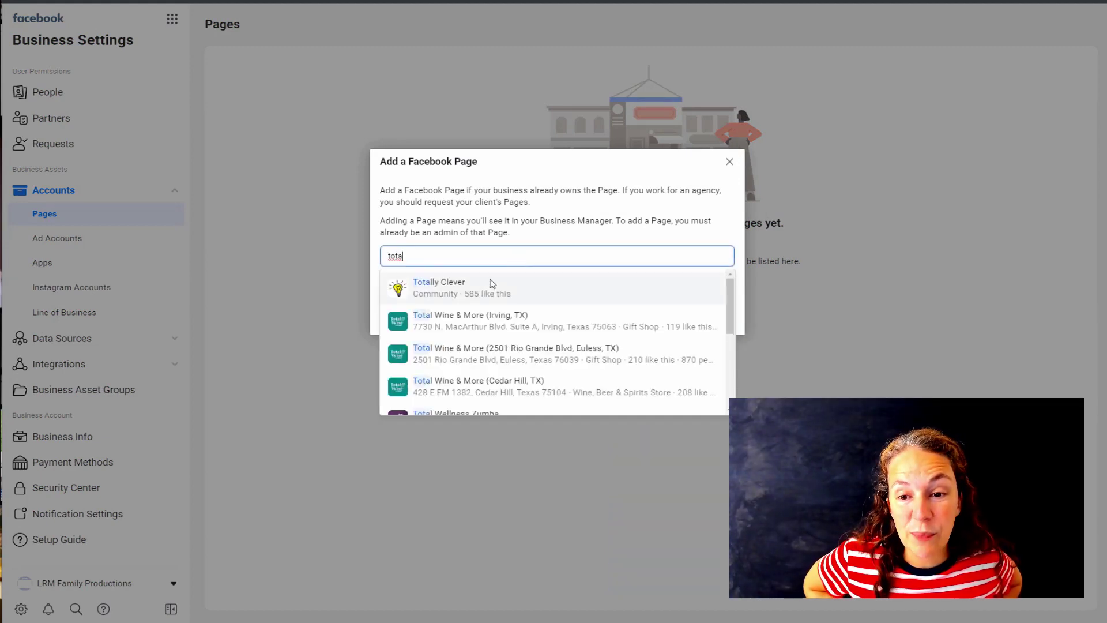
{"action": "left_click", "coordinate": [475, 286]}
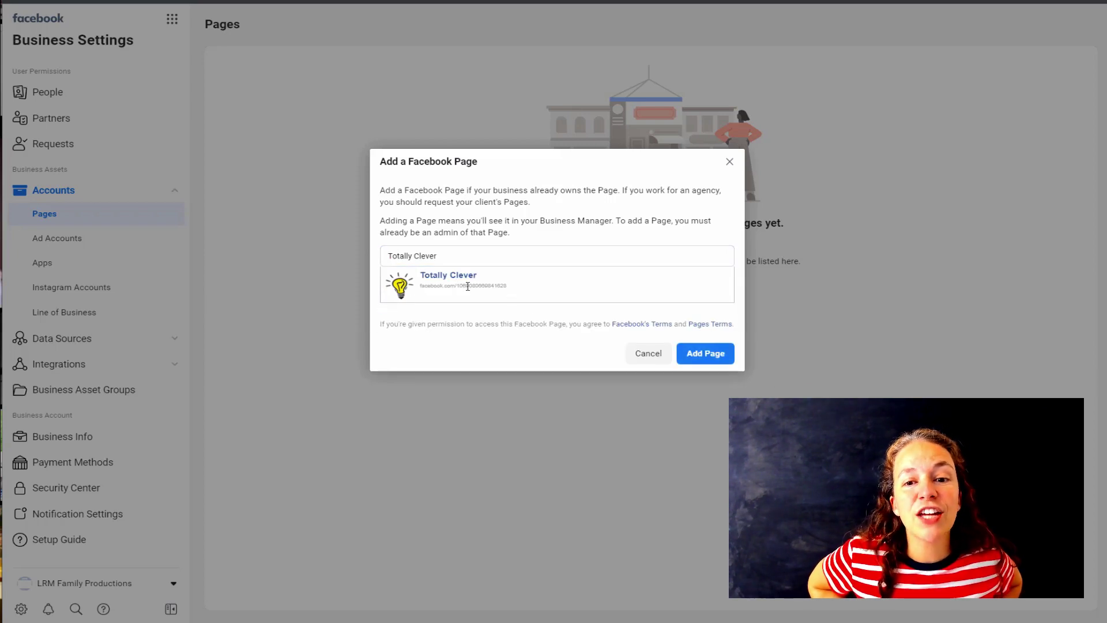
{"action": "left_click", "coordinate": [705, 353]}
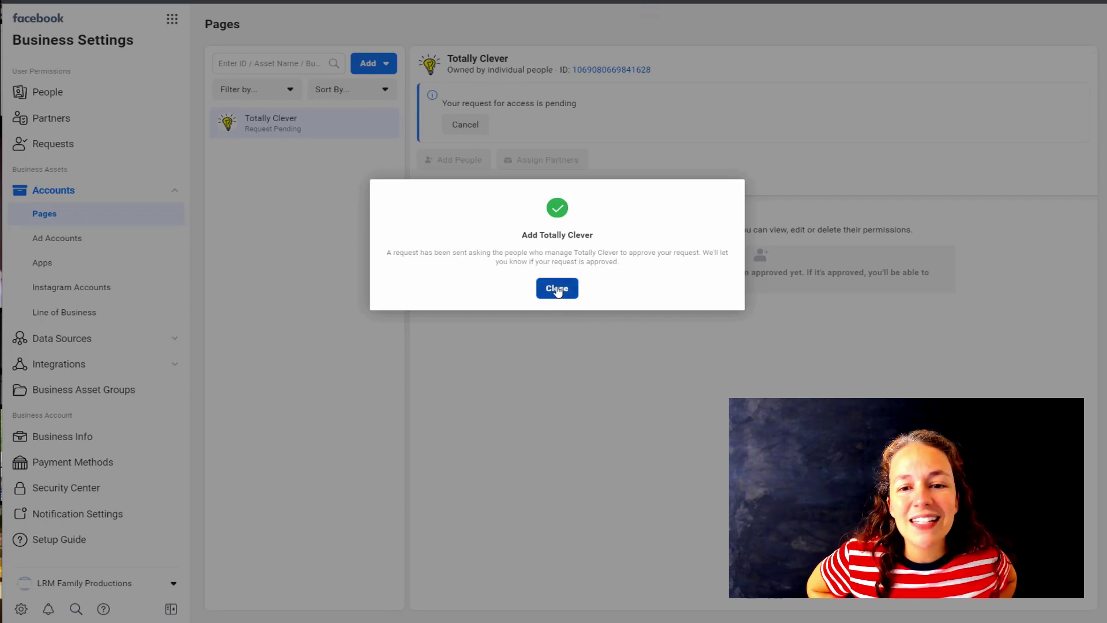
{"action": "left_click", "coordinate": [555, 288]}
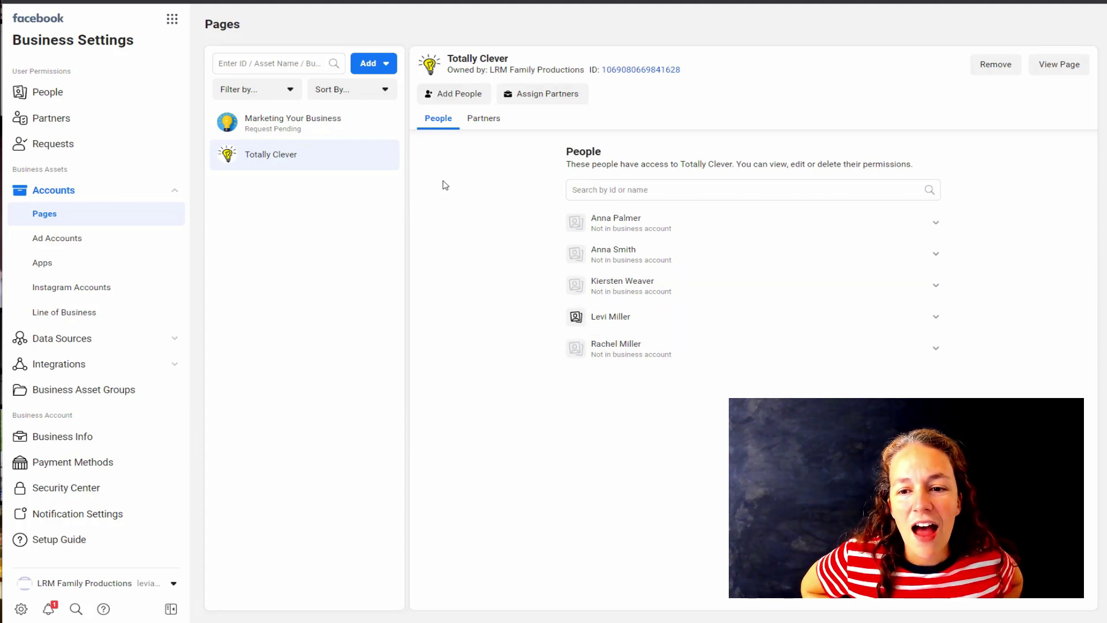
- Grant the listed person Publish content, Manage jobs, Earnings Insights and Manage Page on Totally Clever
{"action": "left_click", "coordinate": [453, 95]}
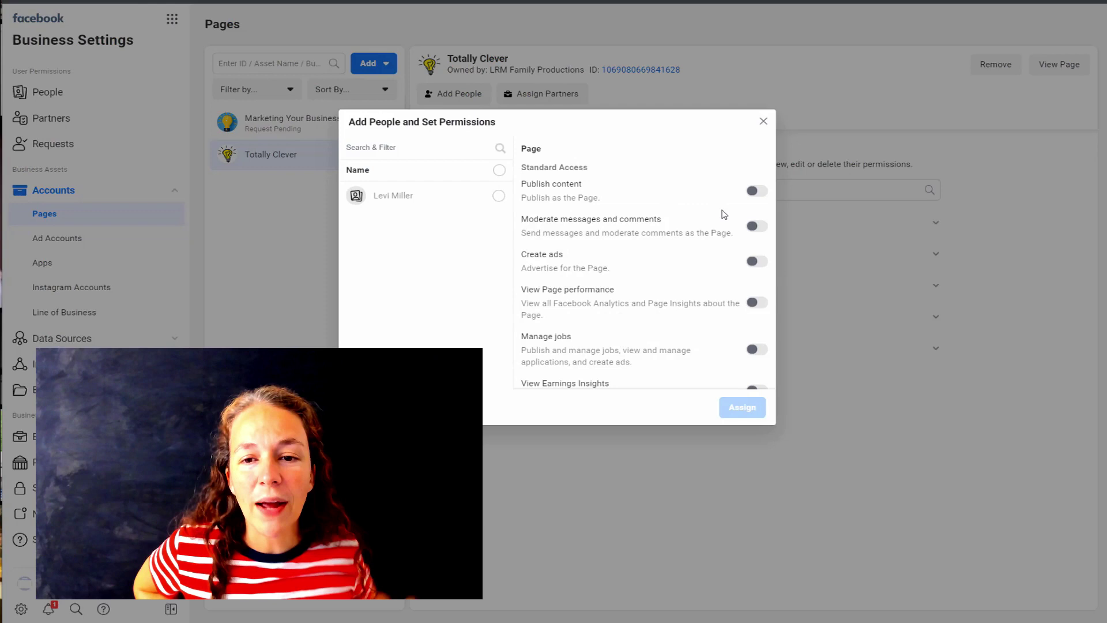
{"action": "left_click", "coordinate": [498, 195]}
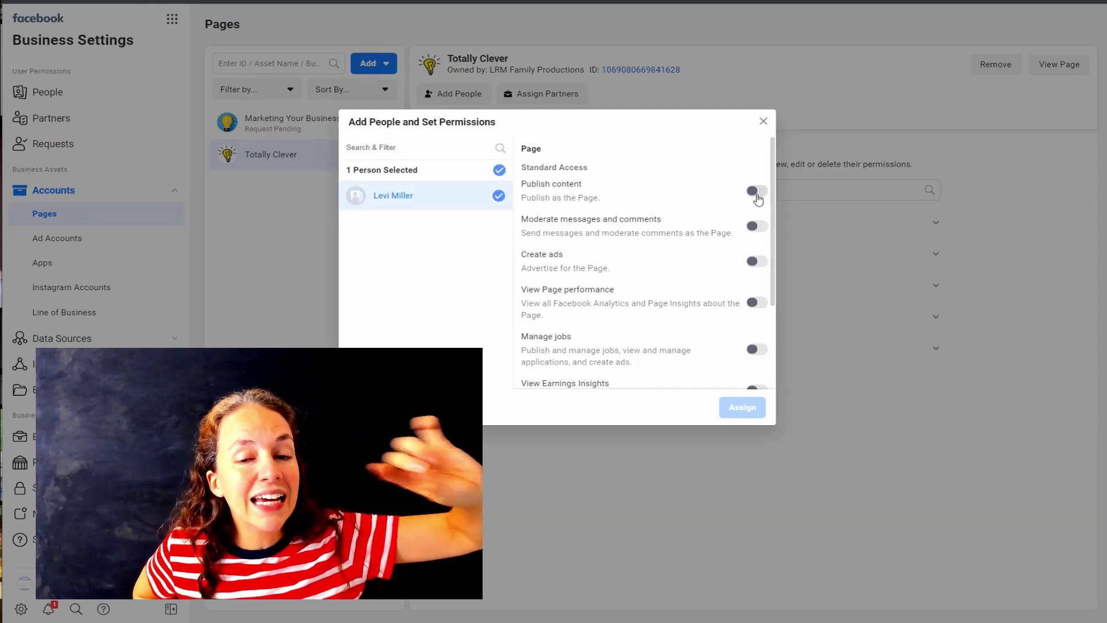
{"action": "left_click", "coordinate": [755, 191]}
{"action": "scroll", "coordinate": [765, 332], "scroll_direction": "down", "scroll_amount": 2}
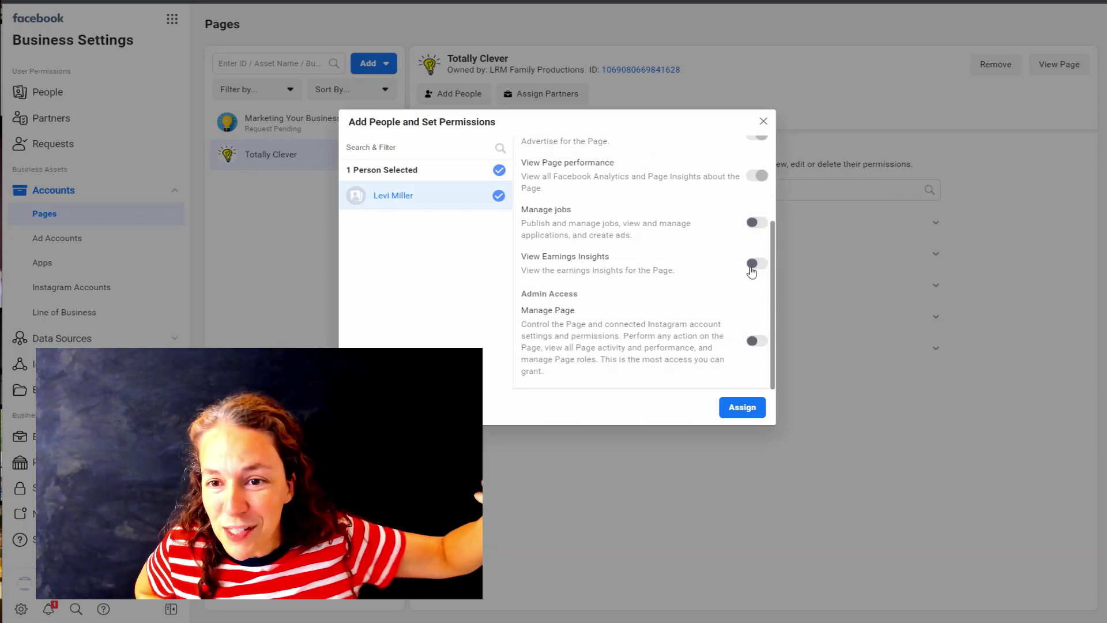
{"action": "left_click", "coordinate": [759, 224]}
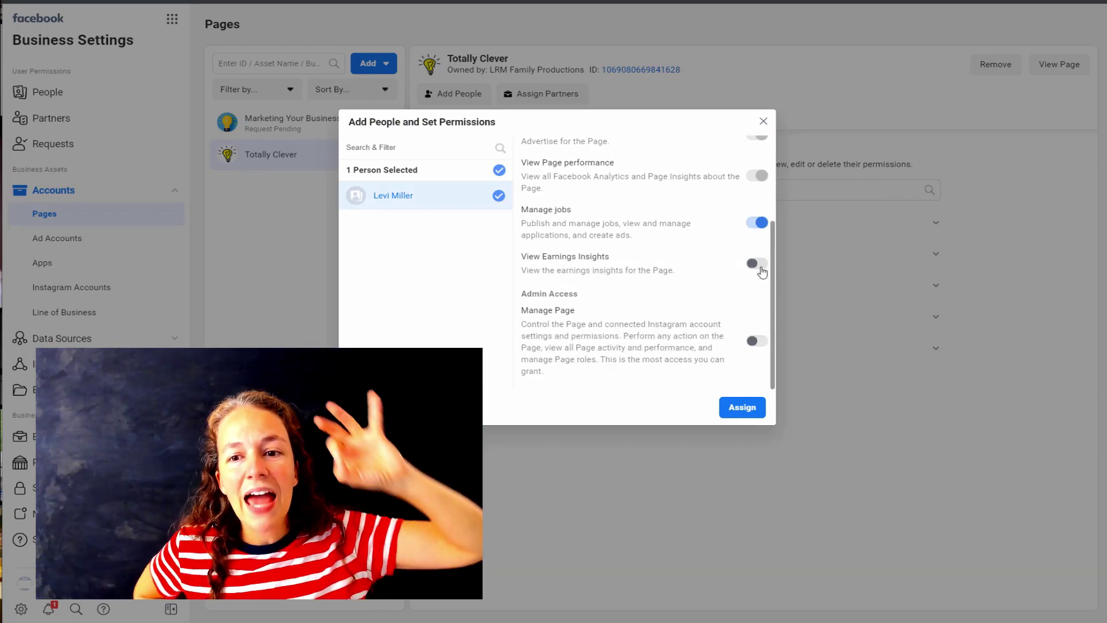
{"action": "left_click", "coordinate": [757, 264]}
{"action": "left_click", "coordinate": [757, 340]}
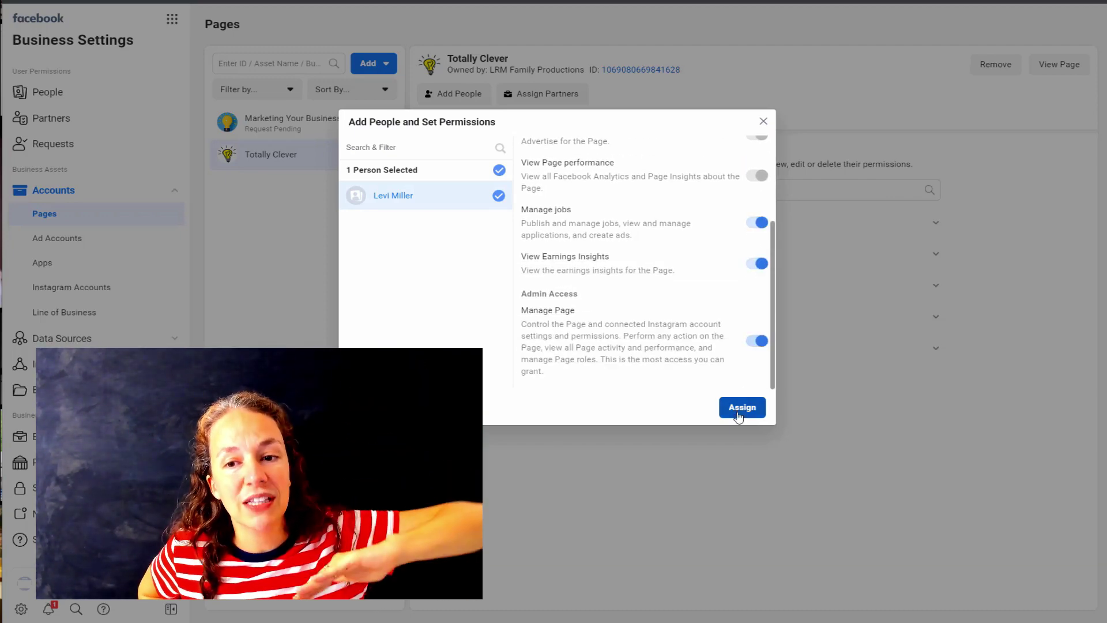
{"action": "left_click", "coordinate": [738, 413]}
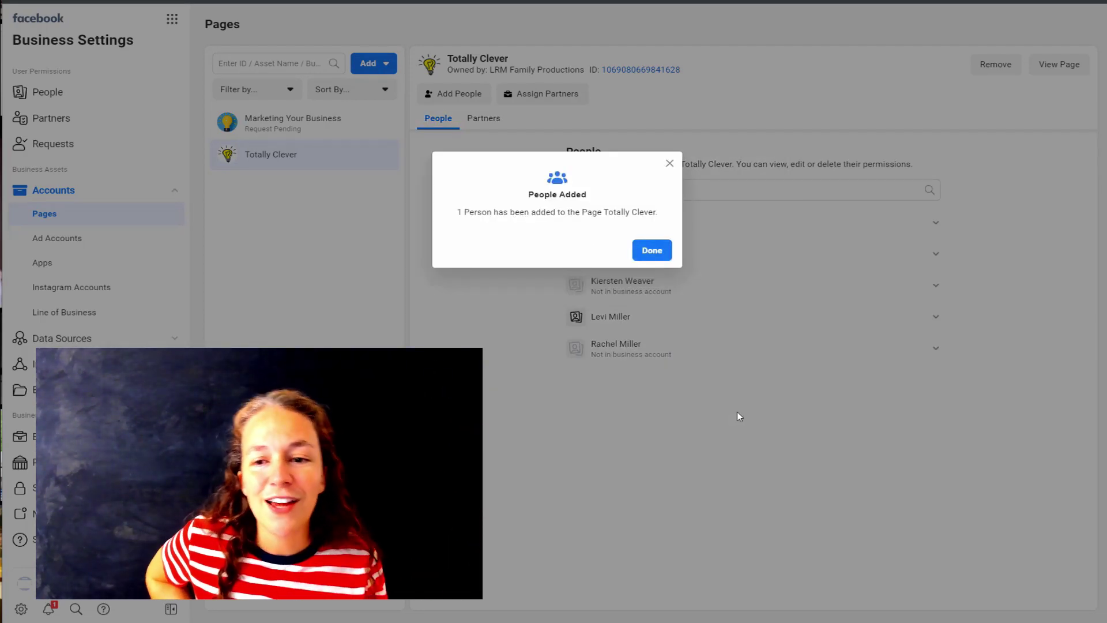
{"action": "left_click", "coordinate": [650, 260]}
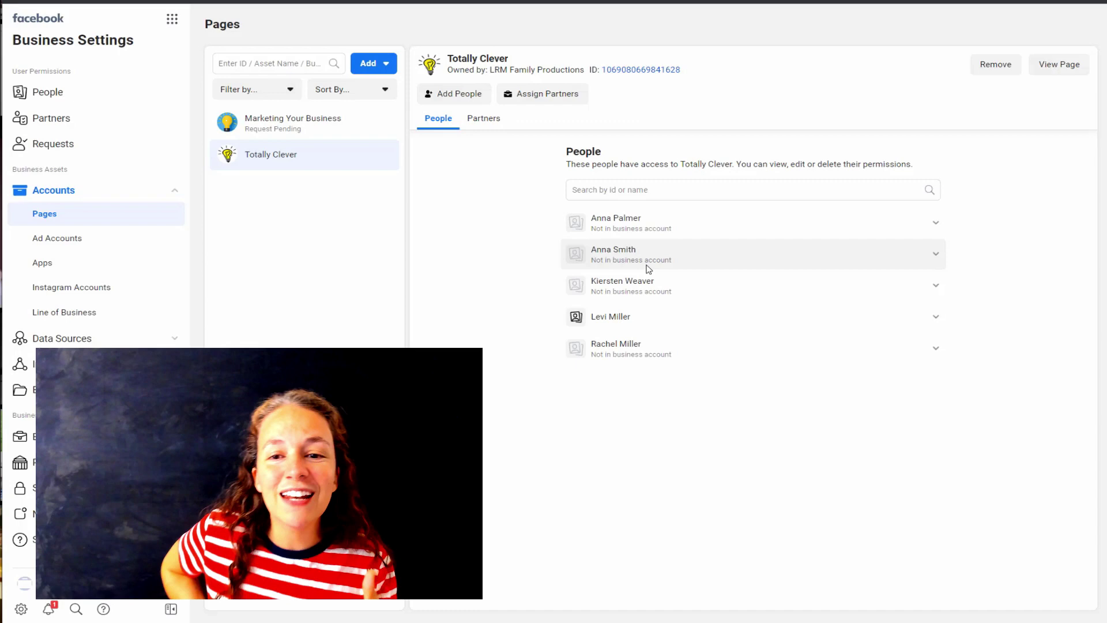
- Invite the page-only person to the business with Admin access, entering their e-mail address
{"action": "left_click", "coordinate": [645, 347]}
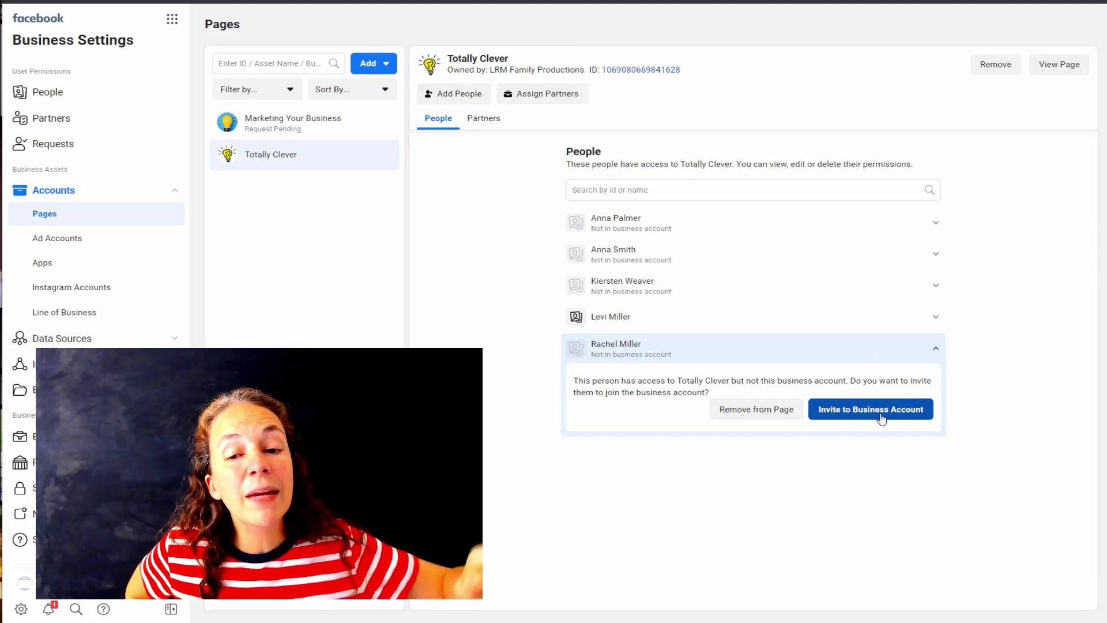
{"action": "left_click", "coordinate": [880, 414]}
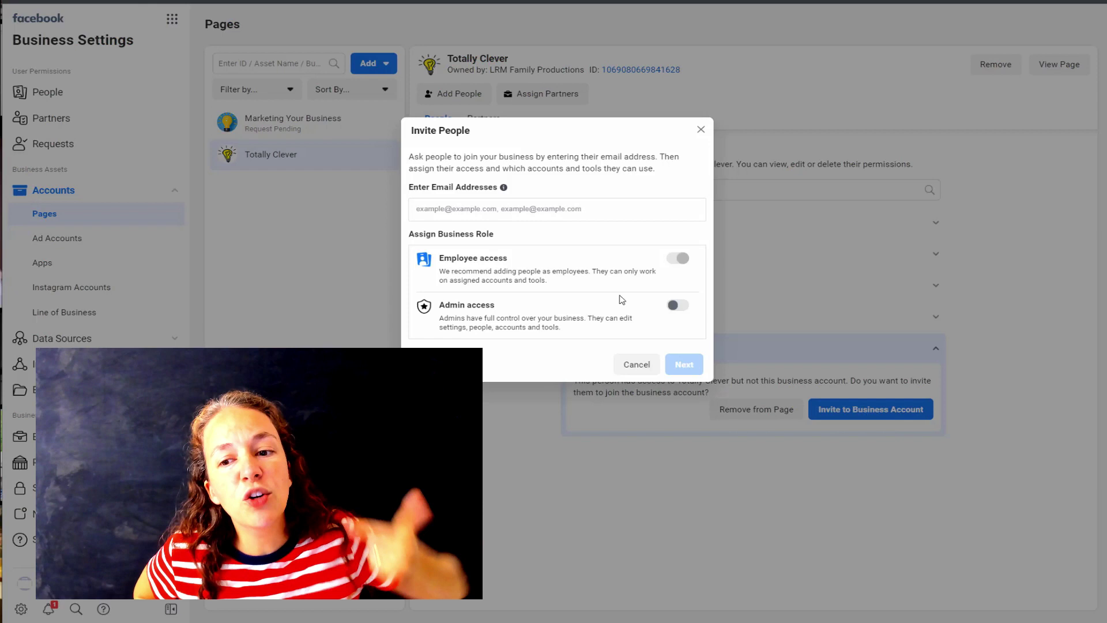
{"action": "left_click", "coordinate": [678, 306]}
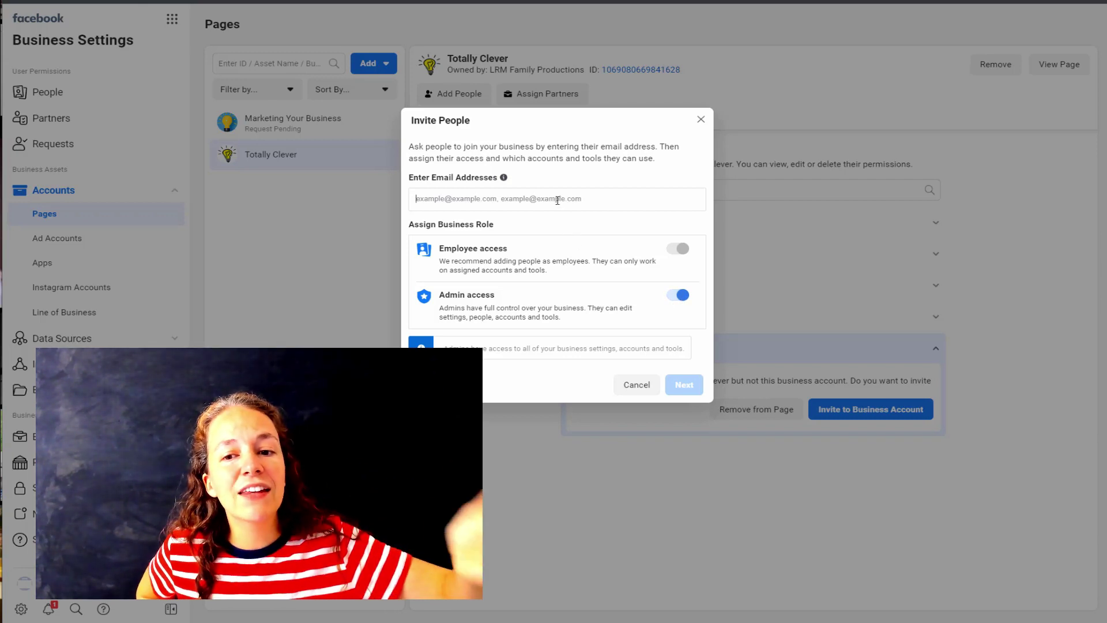
{"action": "left_click", "coordinate": [557, 200]}
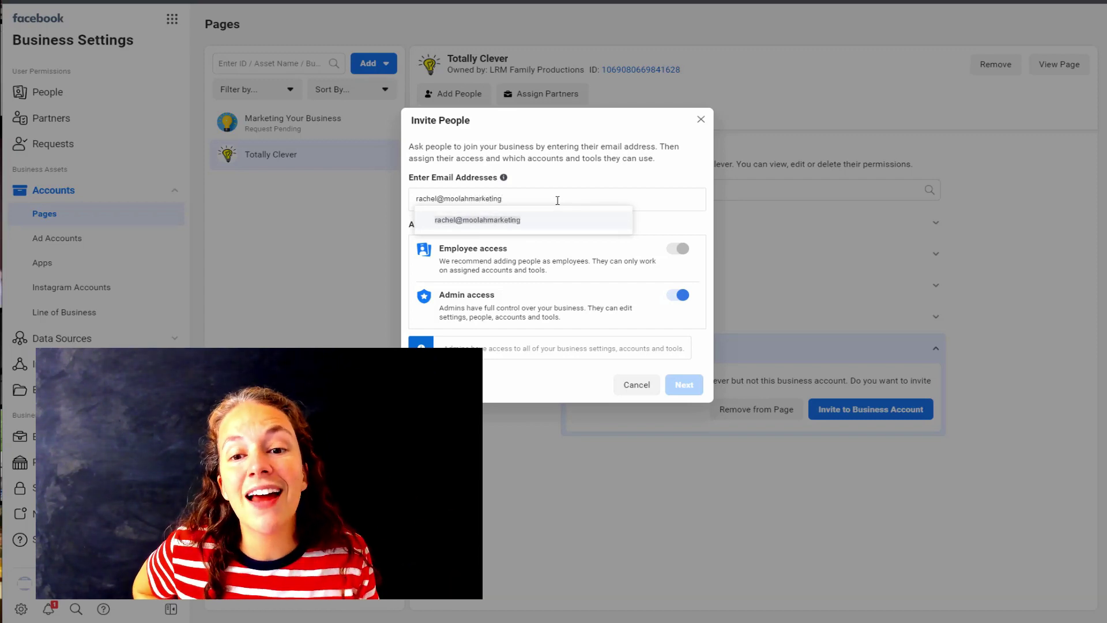
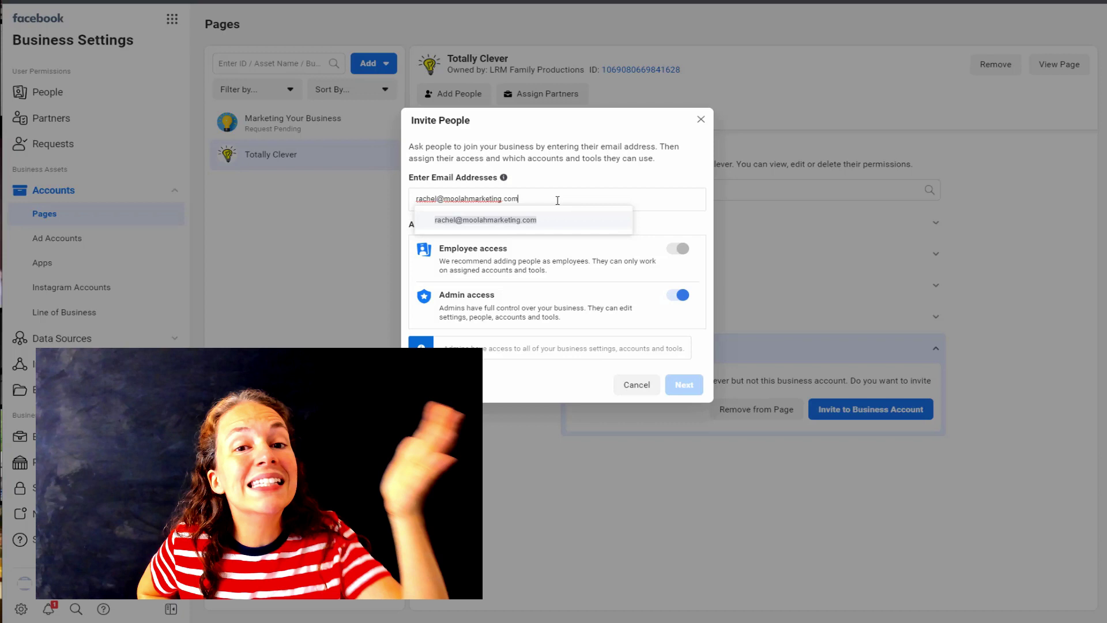
{"action": "left_click", "coordinate": [536, 219]}
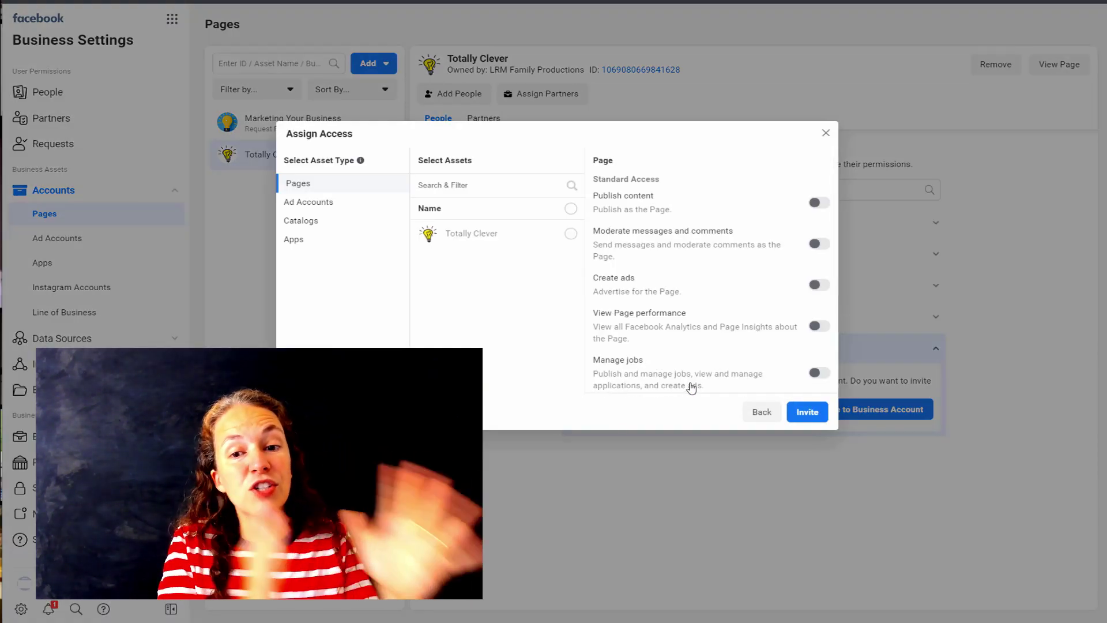
- Send the invitation with Publish content and Manage Page access to Totally Clever
{"action": "left_click", "coordinate": [570, 233]}
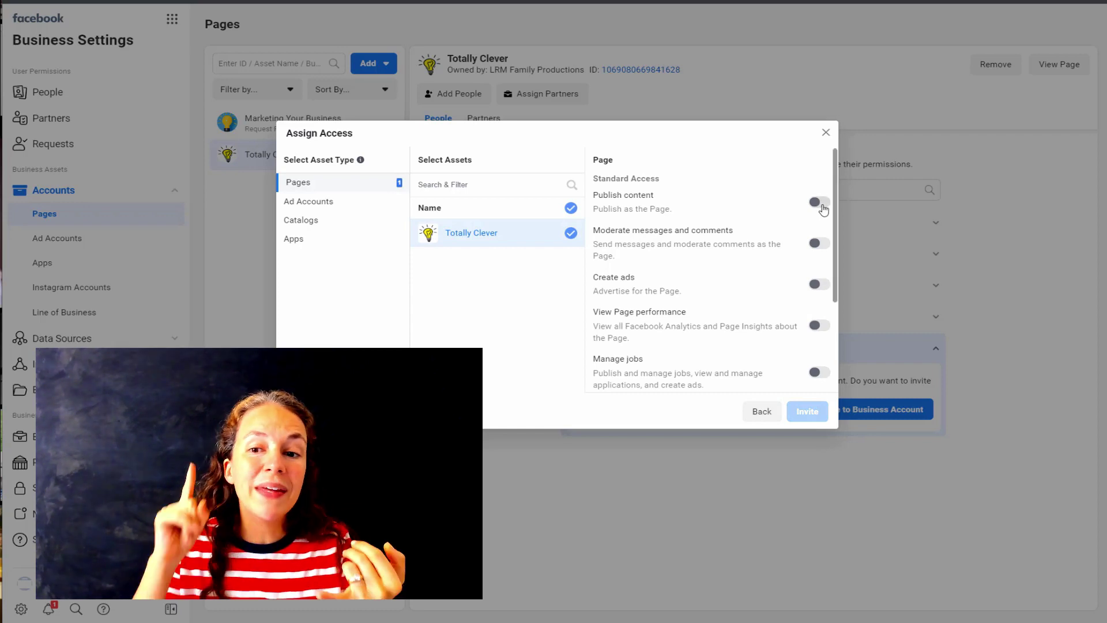
{"action": "left_click", "coordinate": [819, 203]}
{"action": "scroll", "coordinate": [825, 225], "scroll_direction": "down", "scroll_amount": 3}
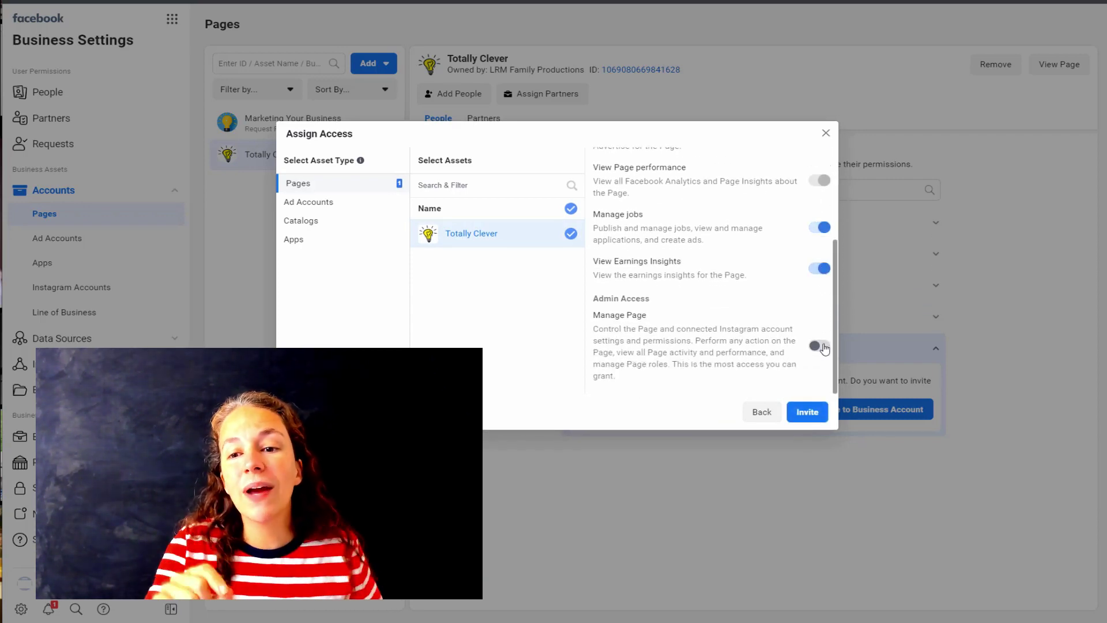
{"action": "left_click", "coordinate": [819, 346]}
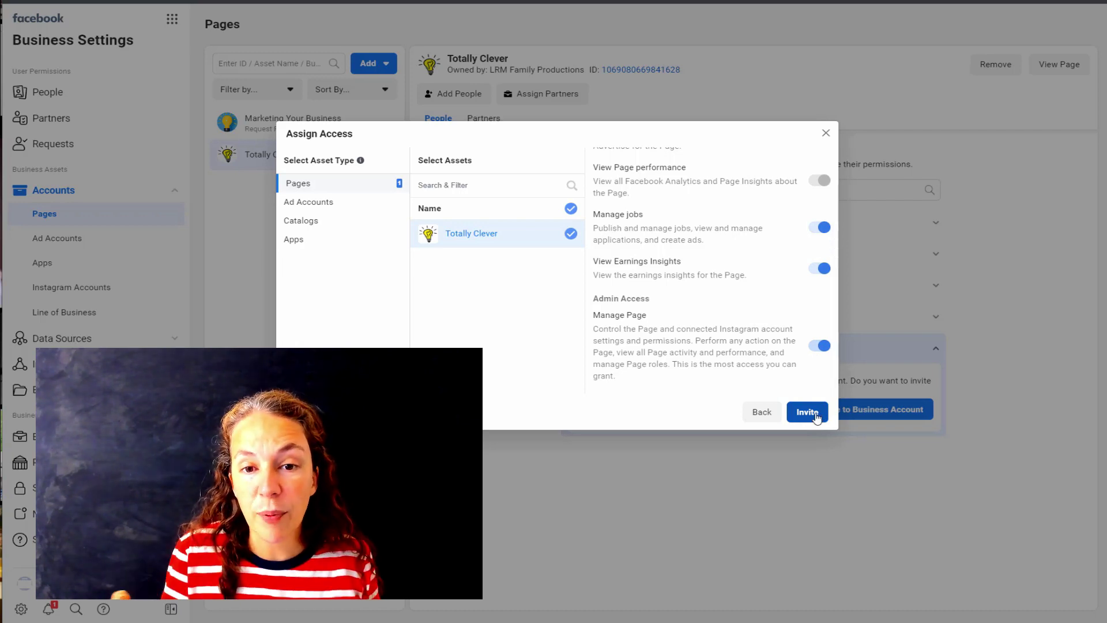
{"action": "left_click", "coordinate": [807, 412]}
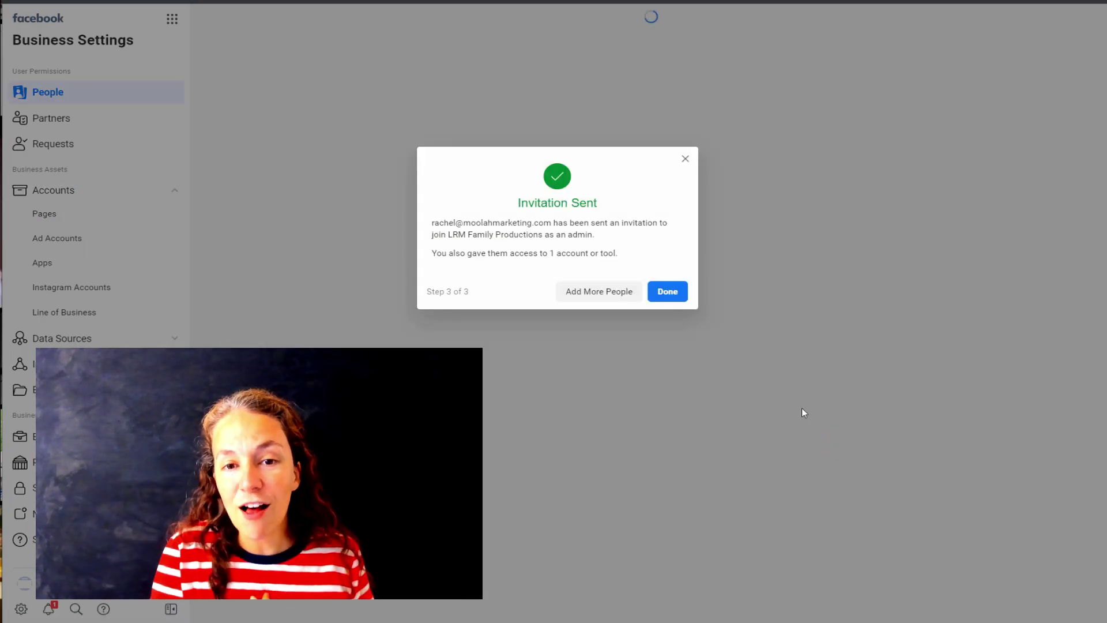
{"action": "left_click", "coordinate": [667, 292]}
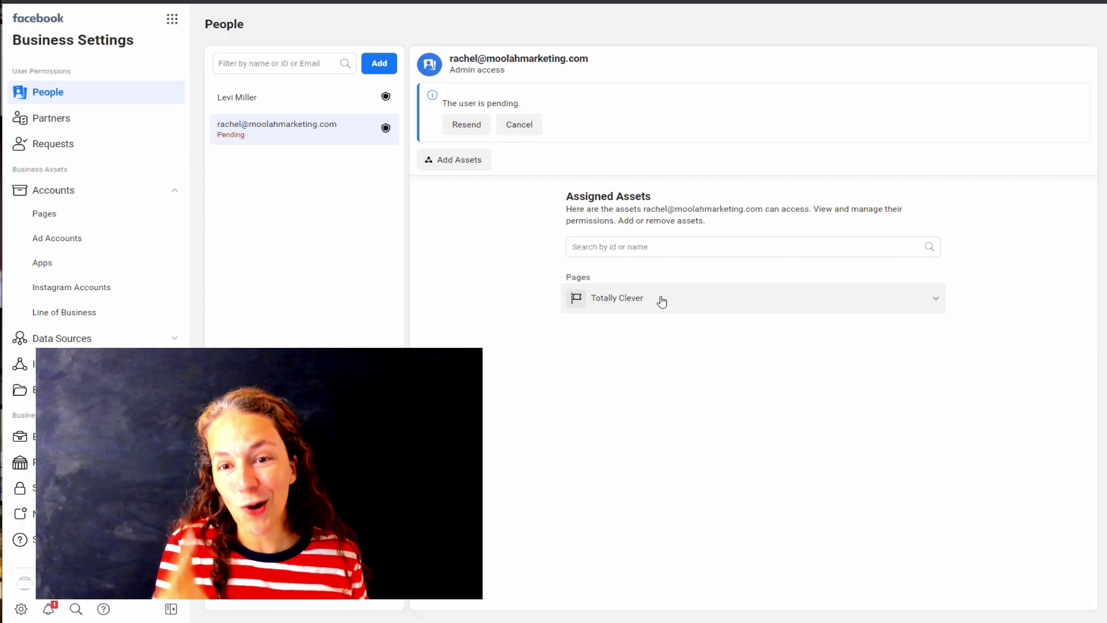
- Review the invitee's pending permissions on Totally Clever
{"action": "left_click", "coordinate": [774, 304]}
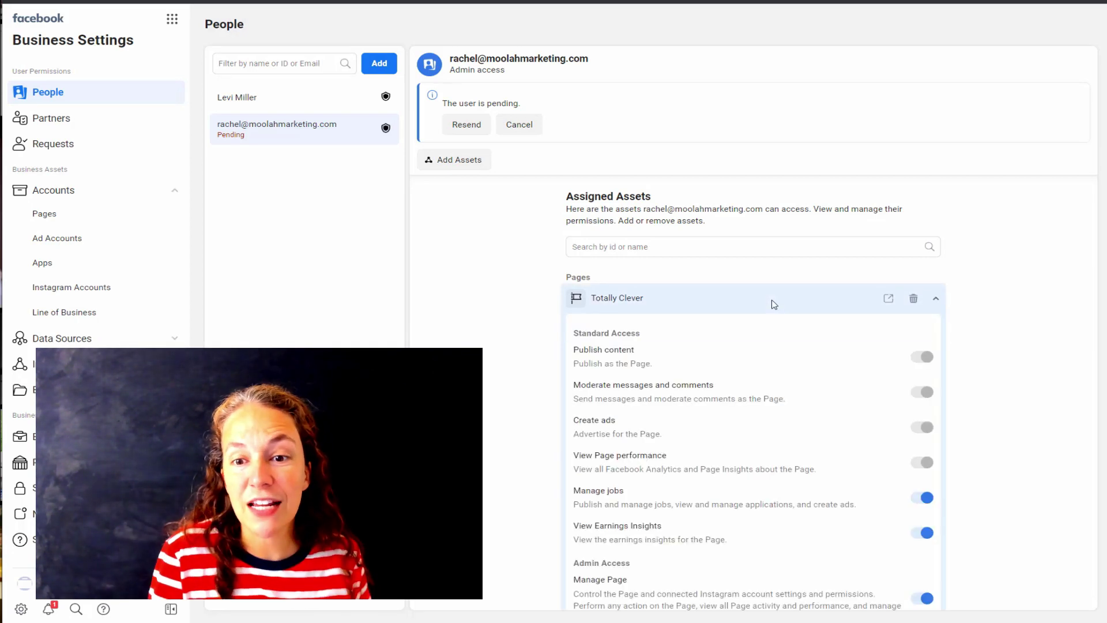
{"action": "scroll", "coordinate": [846, 323], "scroll_direction": "down", "scroll_amount": 2}
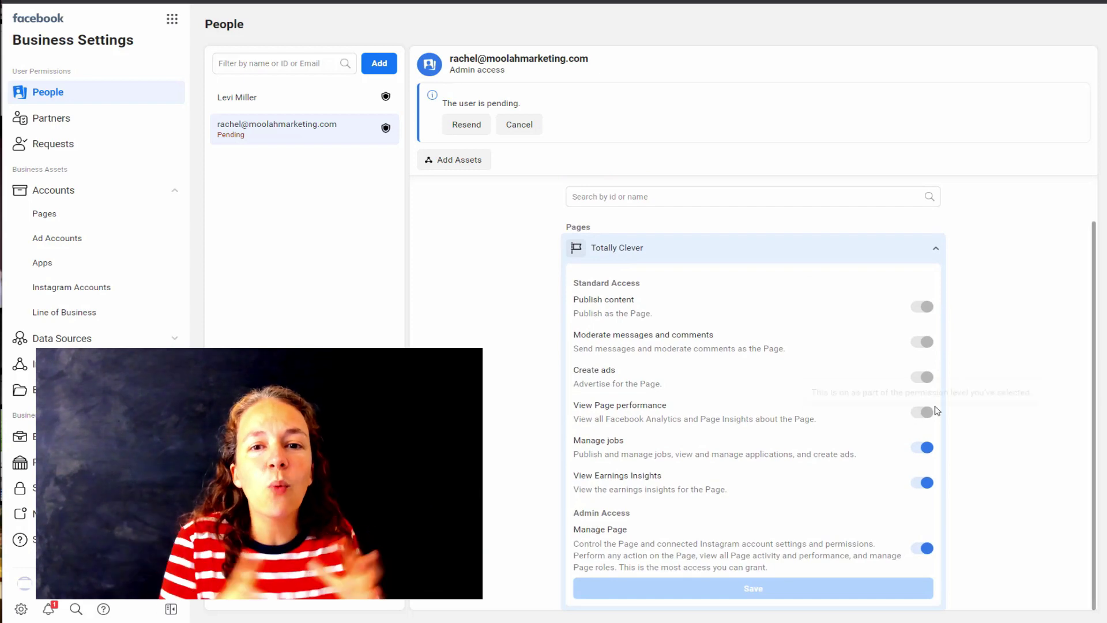
{"action": "scroll", "coordinate": [957, 393], "scroll_direction": "up", "scroll_amount": 2}
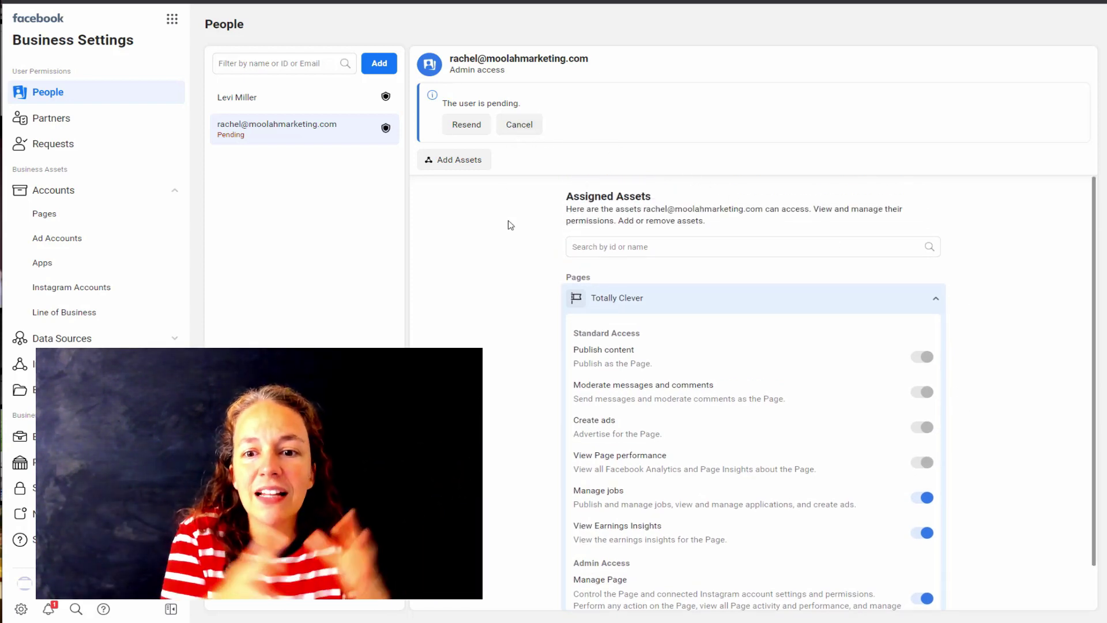
{"action": "scroll", "coordinate": [669, 252], "scroll_direction": "down", "scroll_amount": 1}
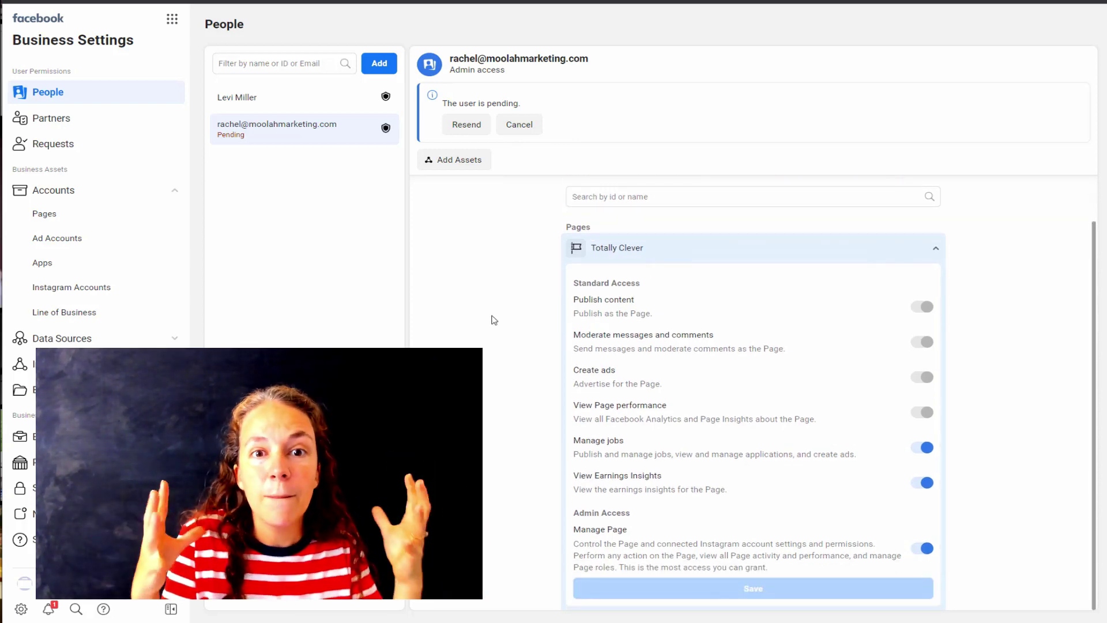
- Create a new ad account named Totally Clever for the business's own use
{"action": "left_click", "coordinate": [87, 241]}
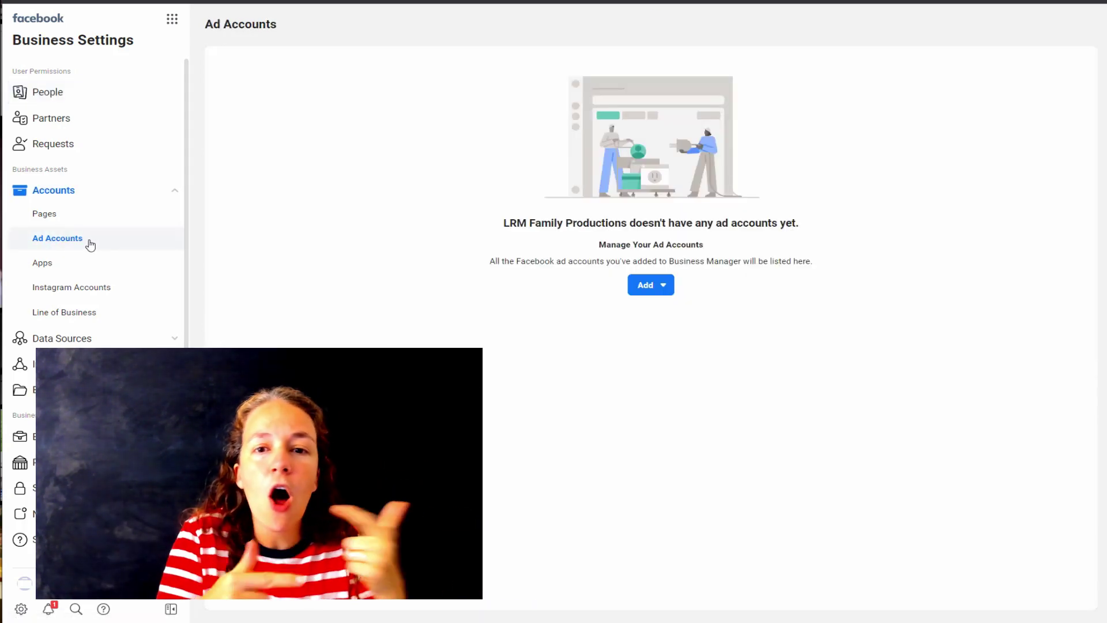
{"action": "left_click", "coordinate": [655, 296]}
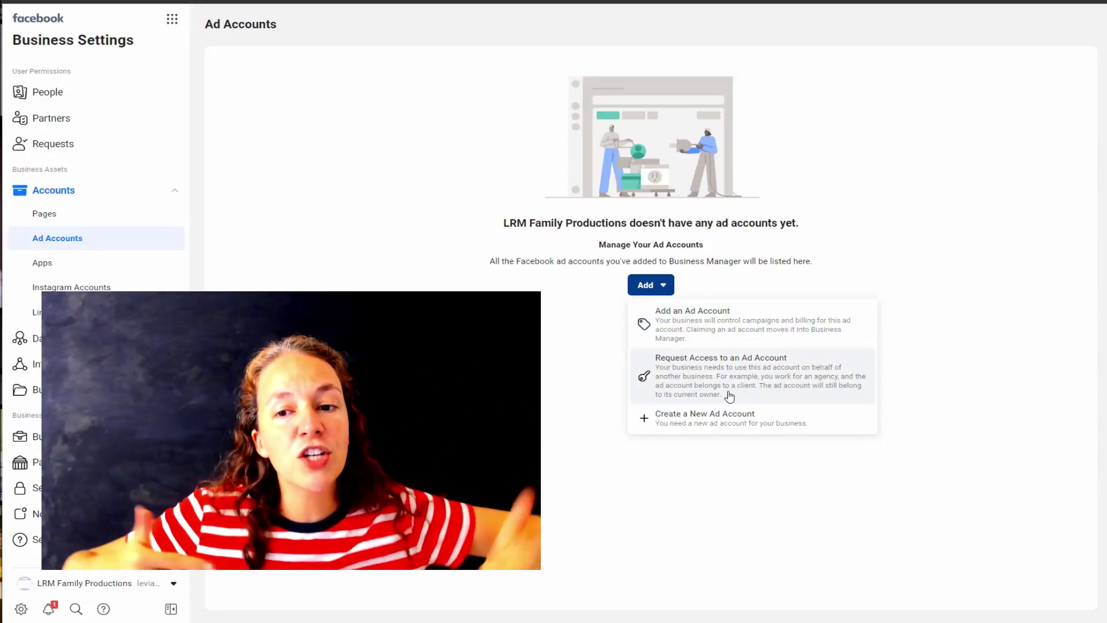
{"action": "left_click", "coordinate": [716, 426]}
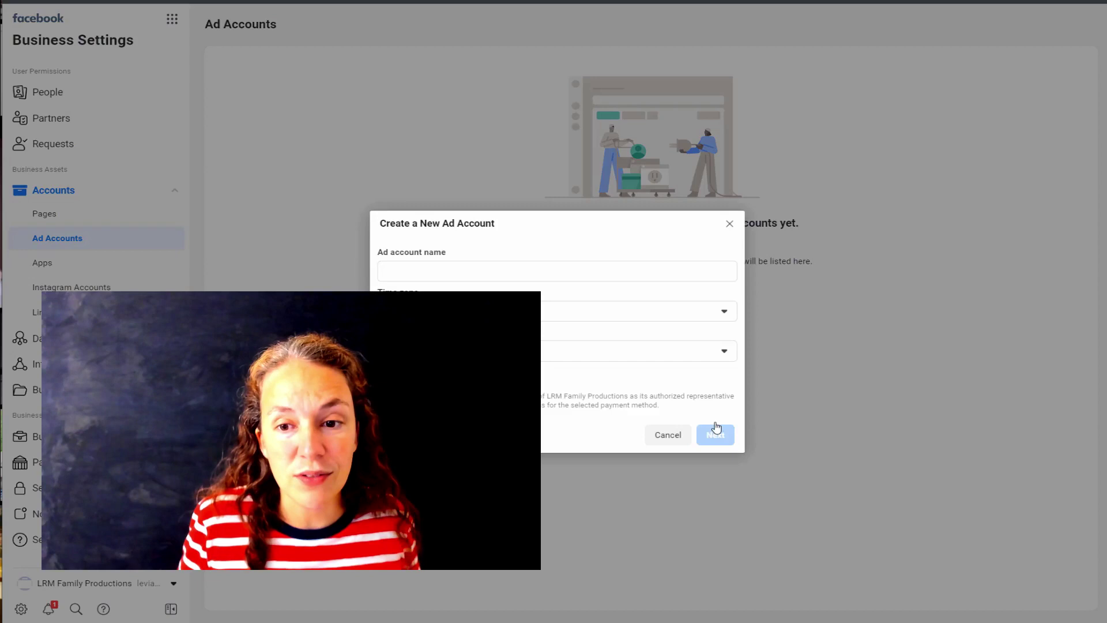
{"action": "left_click", "coordinate": [487, 278]}
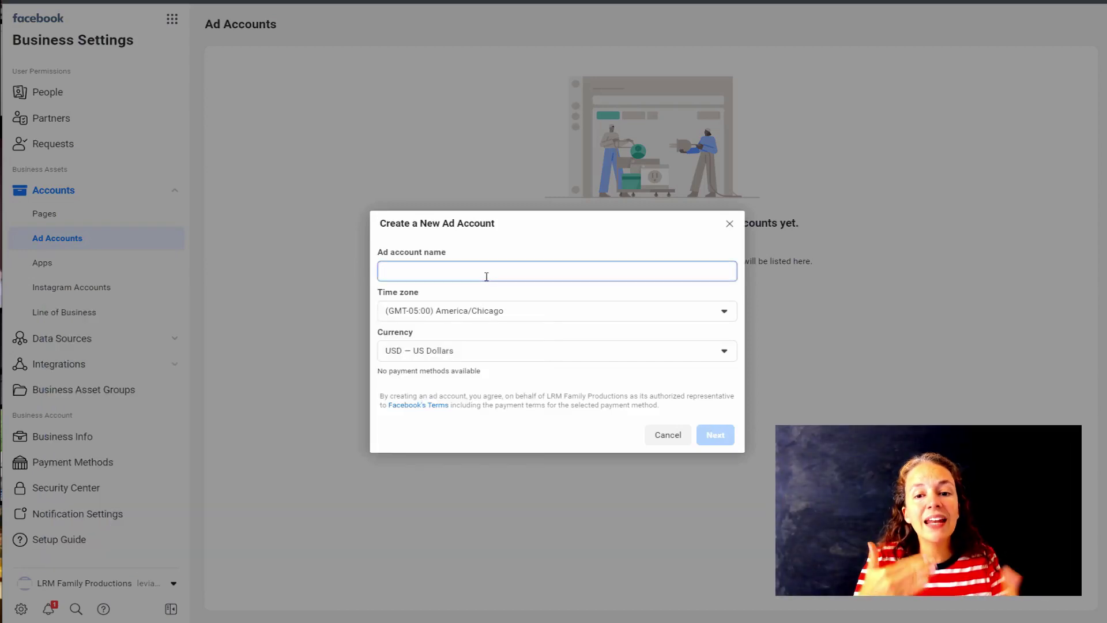
{"action": "type", "text": "Totally Clever"}
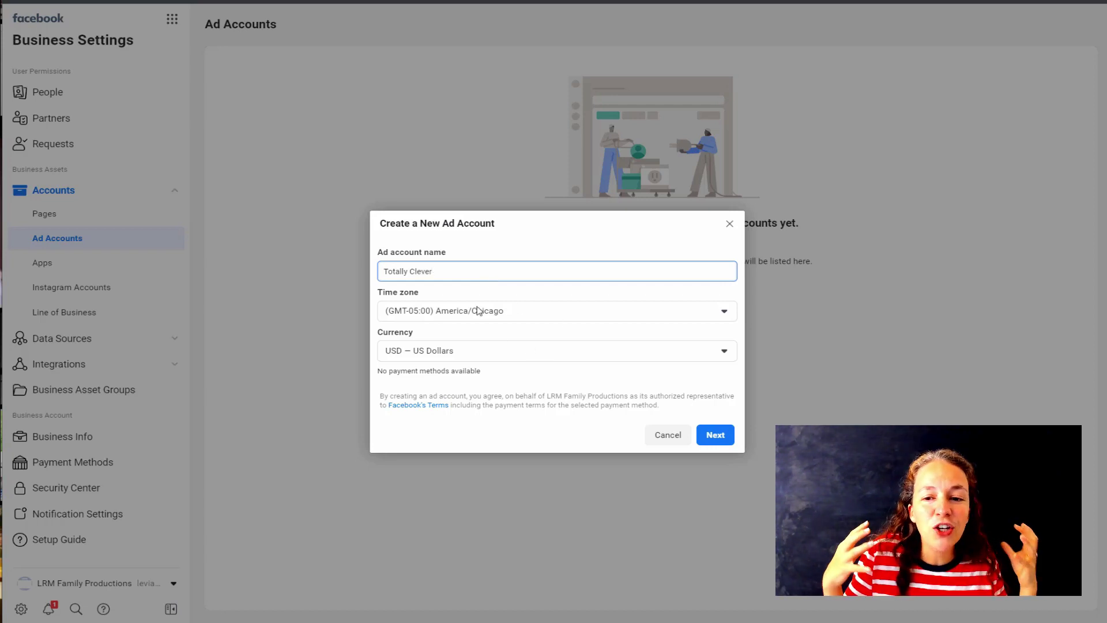
{"action": "left_click", "coordinate": [715, 435]}
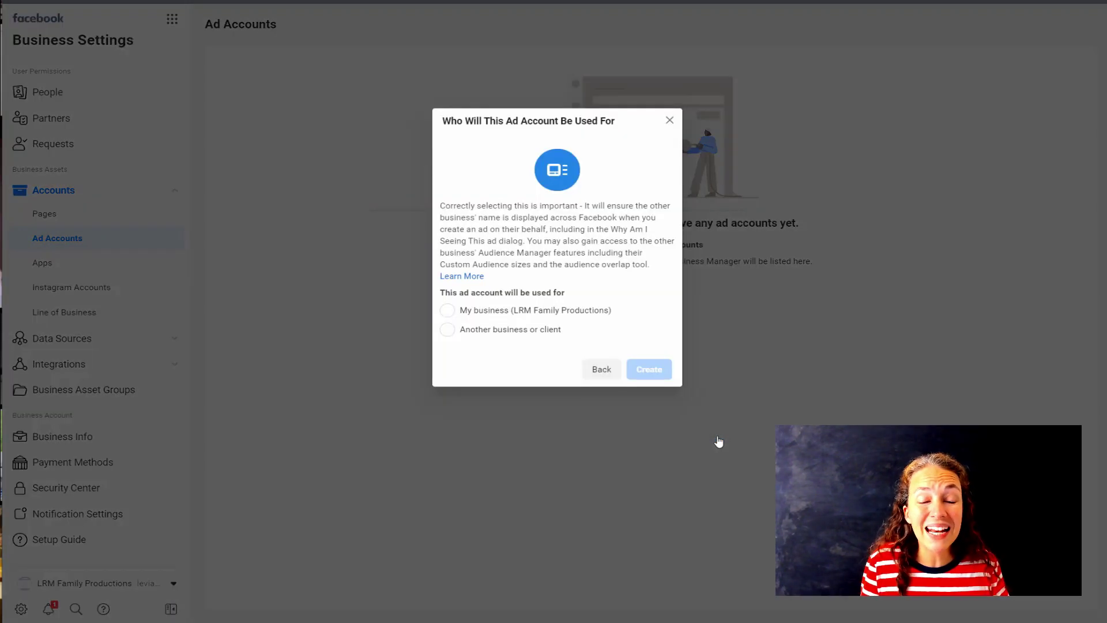
{"action": "left_click", "coordinate": [448, 311]}
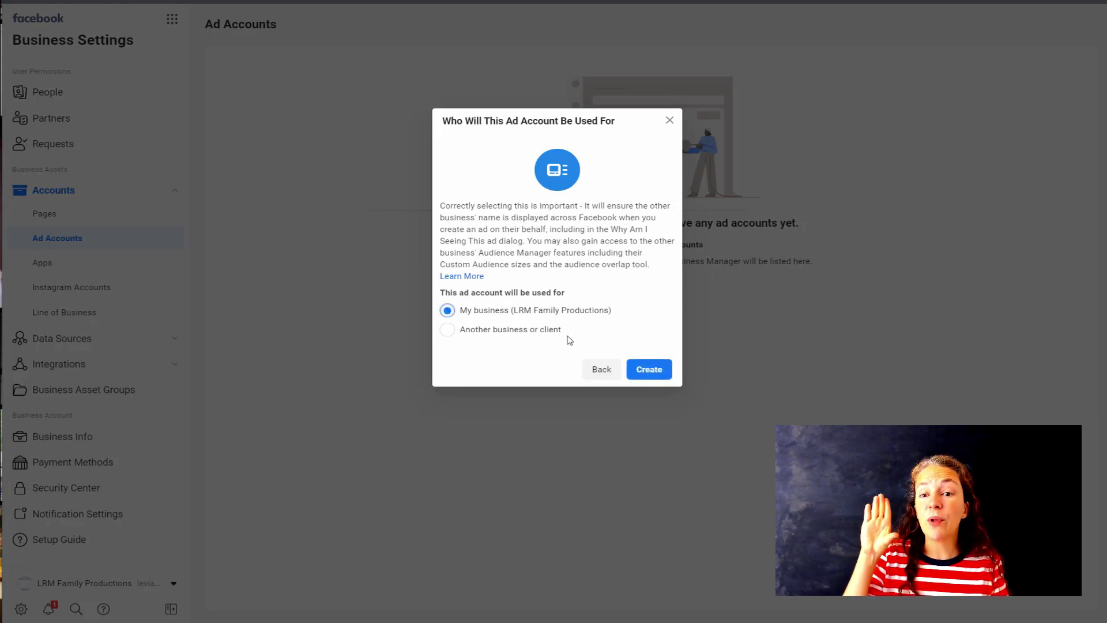
{"action": "left_click", "coordinate": [649, 372]}
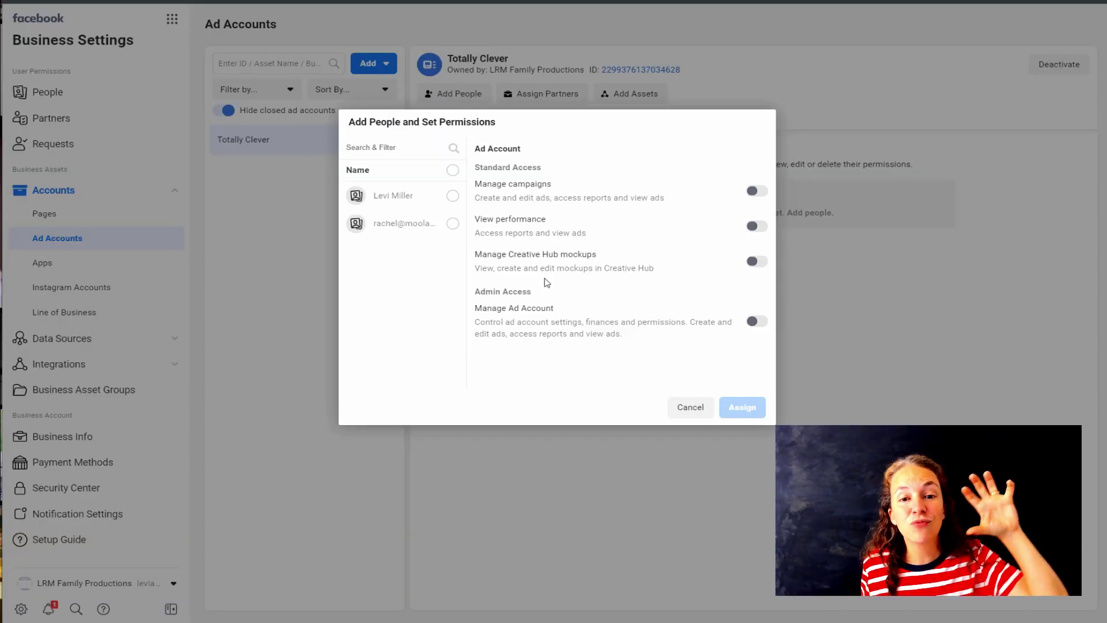
- Give both team members Manage campaigns and Manage Ad Account access to Totally Clever
{"action": "left_click", "coordinate": [452, 195]}
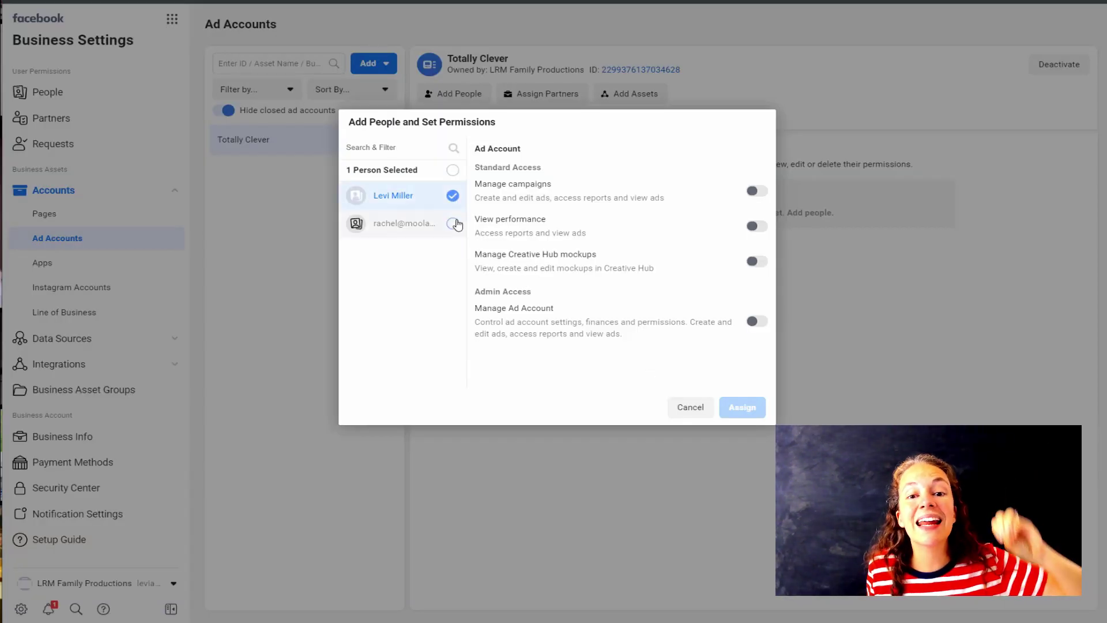
{"action": "left_click", "coordinate": [453, 223]}
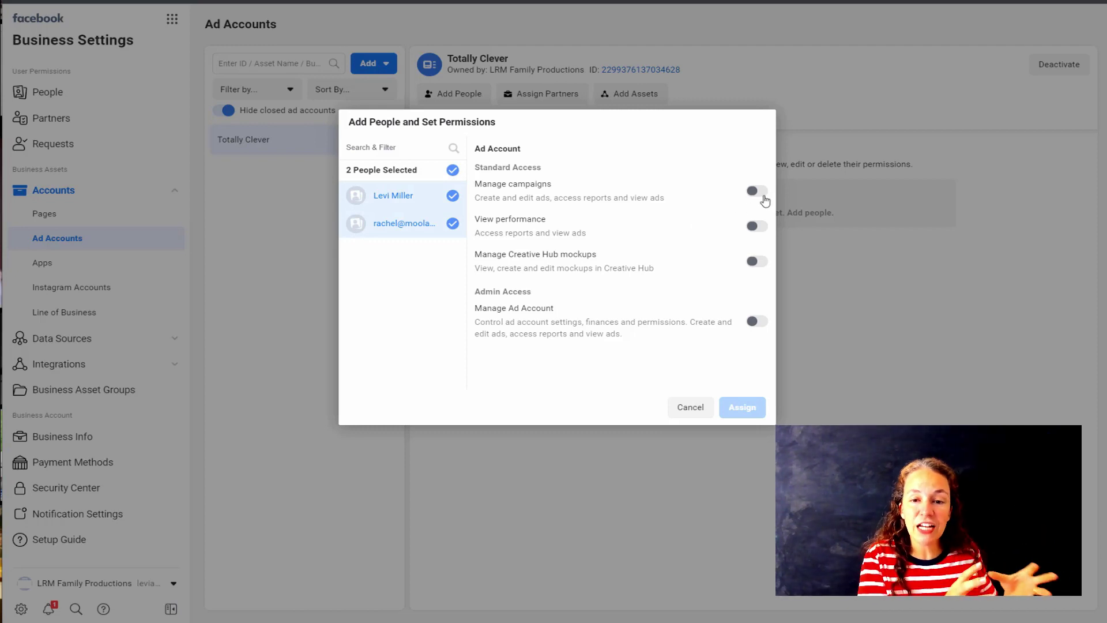
{"action": "left_click", "coordinate": [757, 191]}
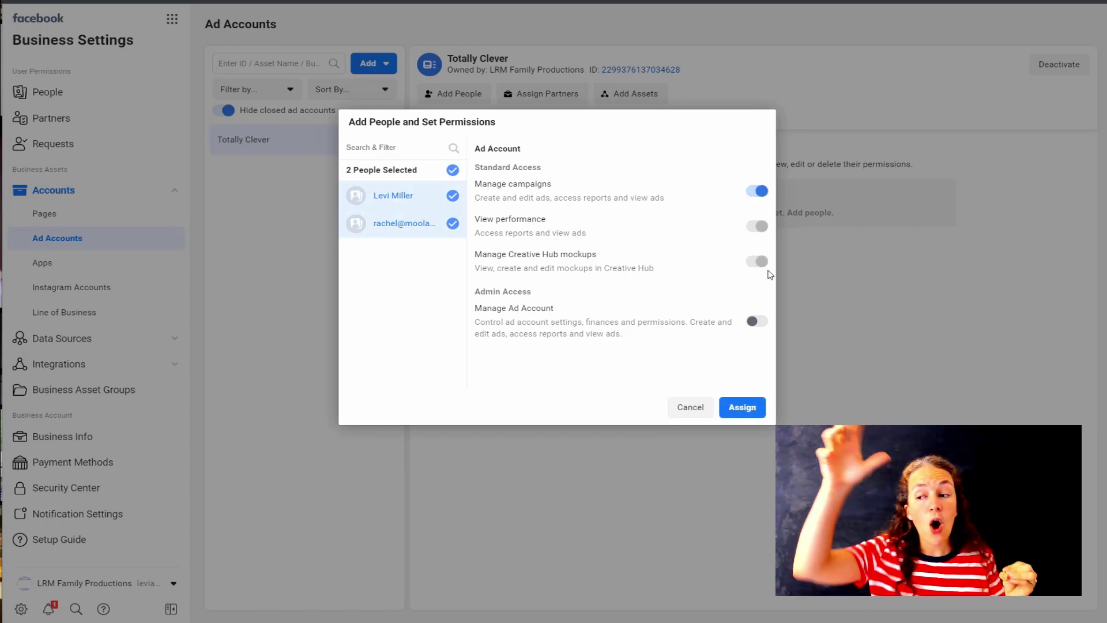
{"action": "left_click", "coordinate": [763, 326]}
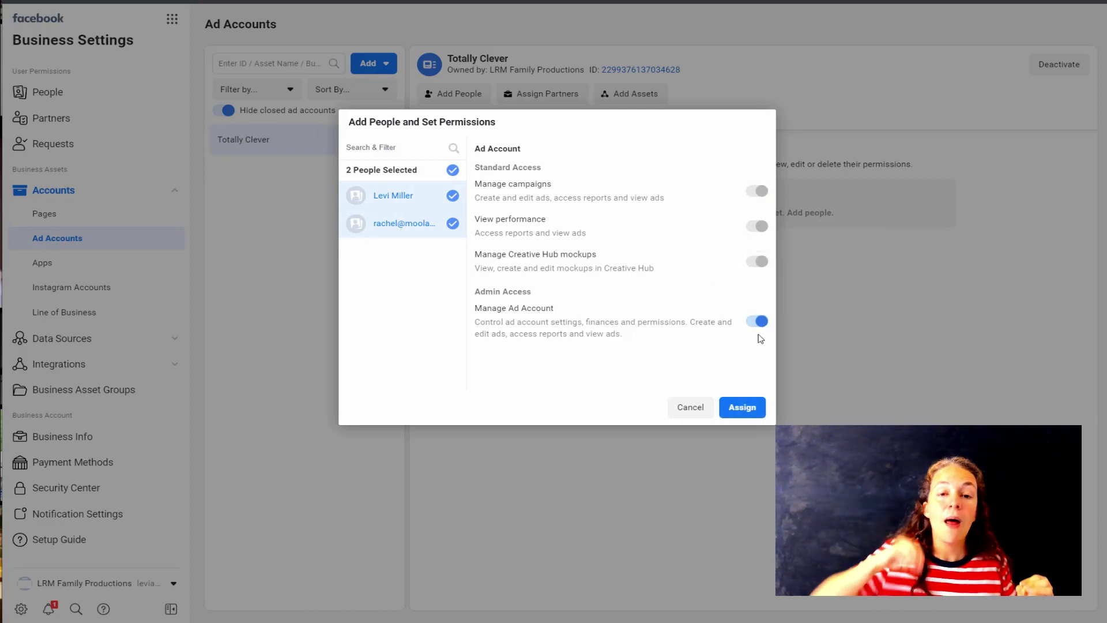
{"action": "left_click", "coordinate": [743, 408]}
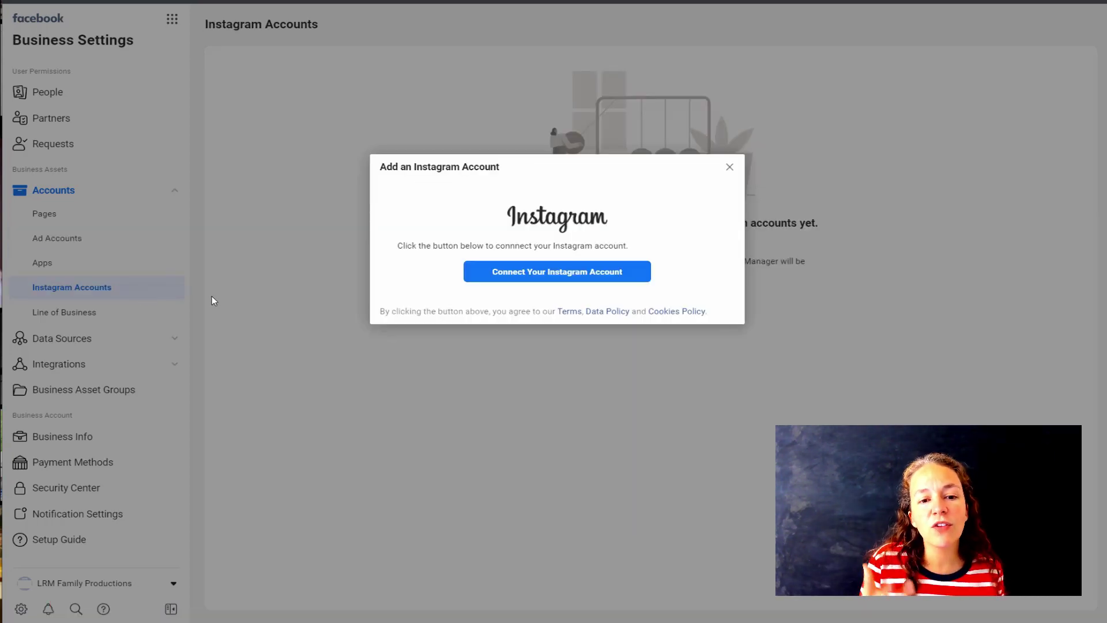
- Dismiss the Instagram prompt and go to Data Sources > Pixels
{"action": "left_click", "coordinate": [728, 167]}
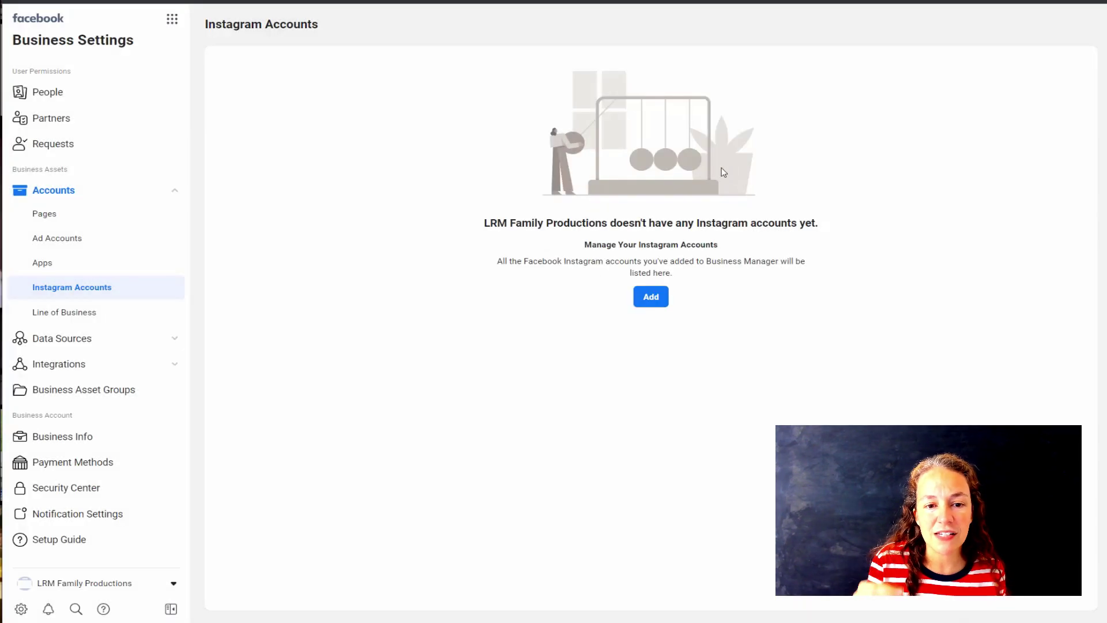
{"action": "left_click", "coordinate": [94, 314]}
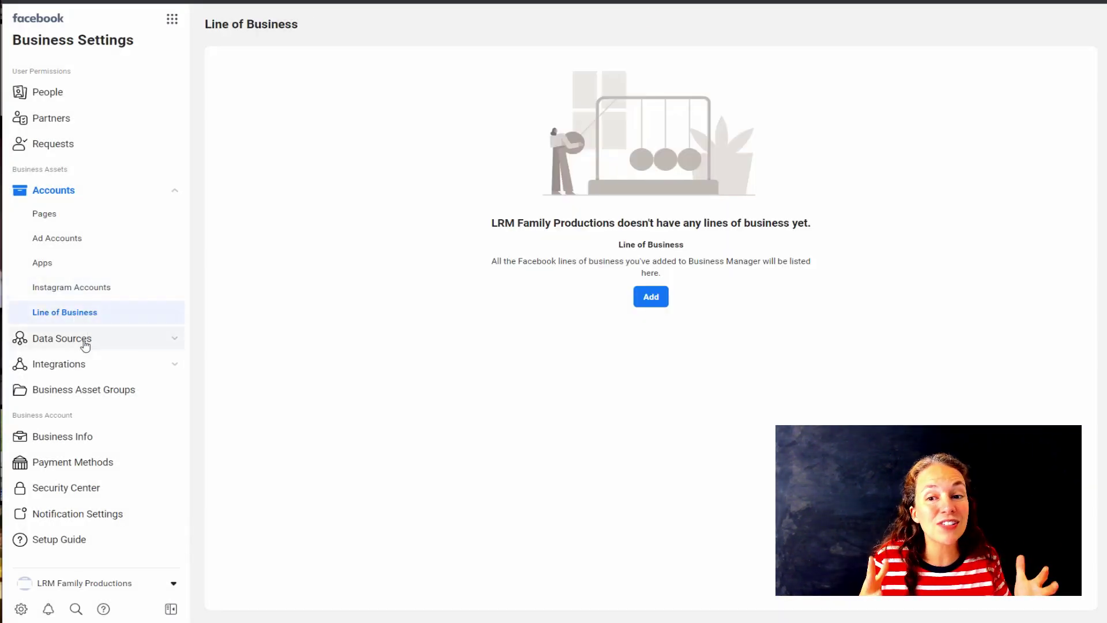
{"action": "left_click", "coordinate": [87, 341]}
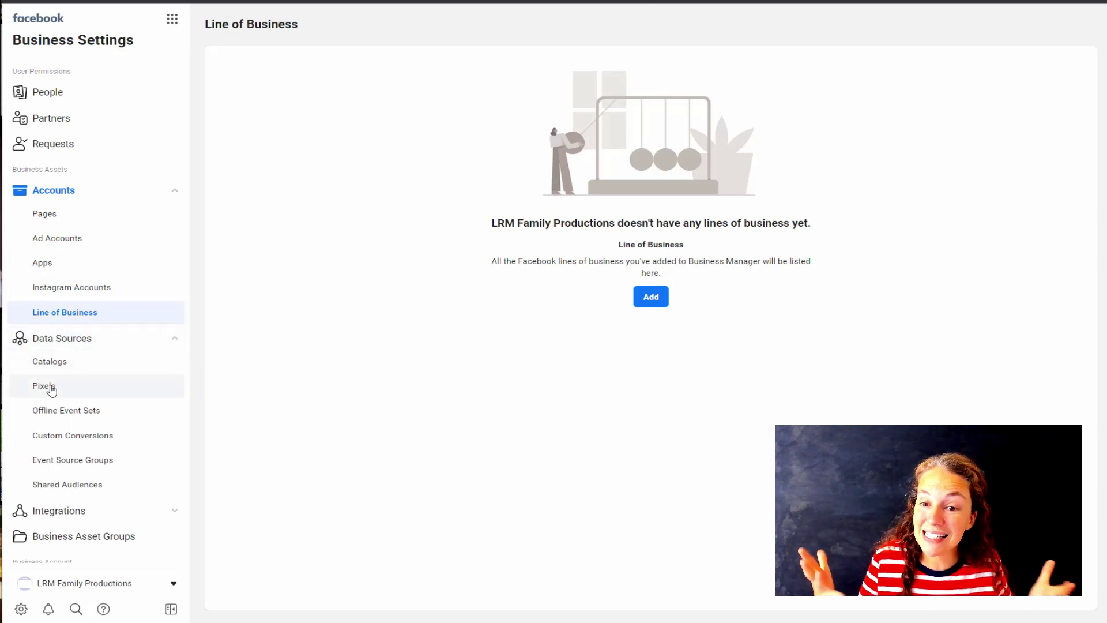
{"action": "left_click", "coordinate": [51, 390]}
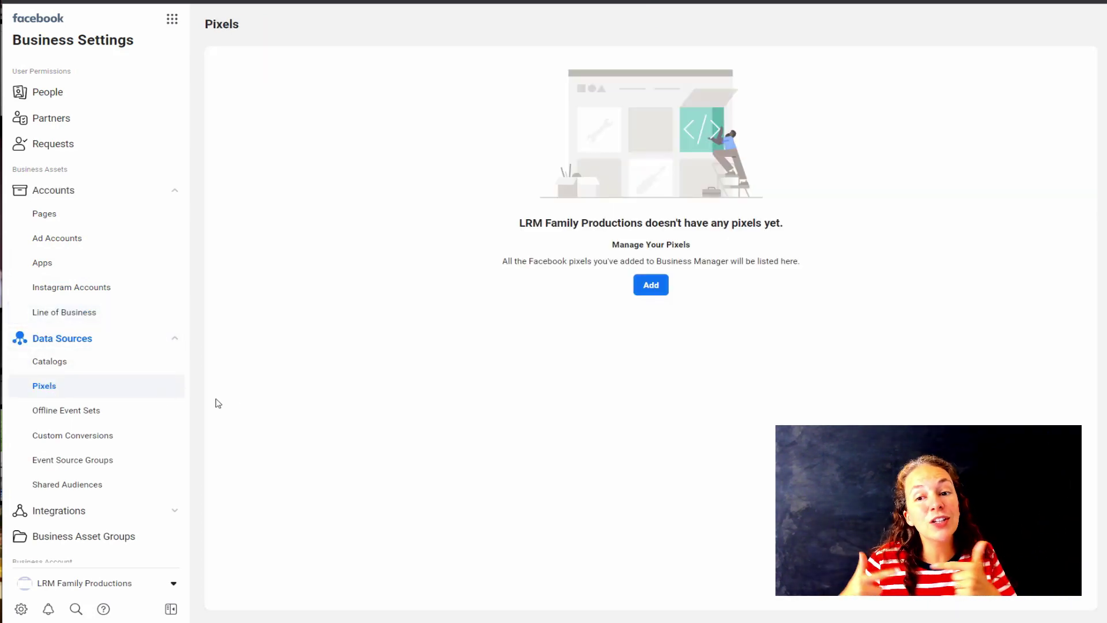
- Create a pixel for the pasted business website URL and skip installation for now
{"action": "left_click", "coordinate": [643, 297]}
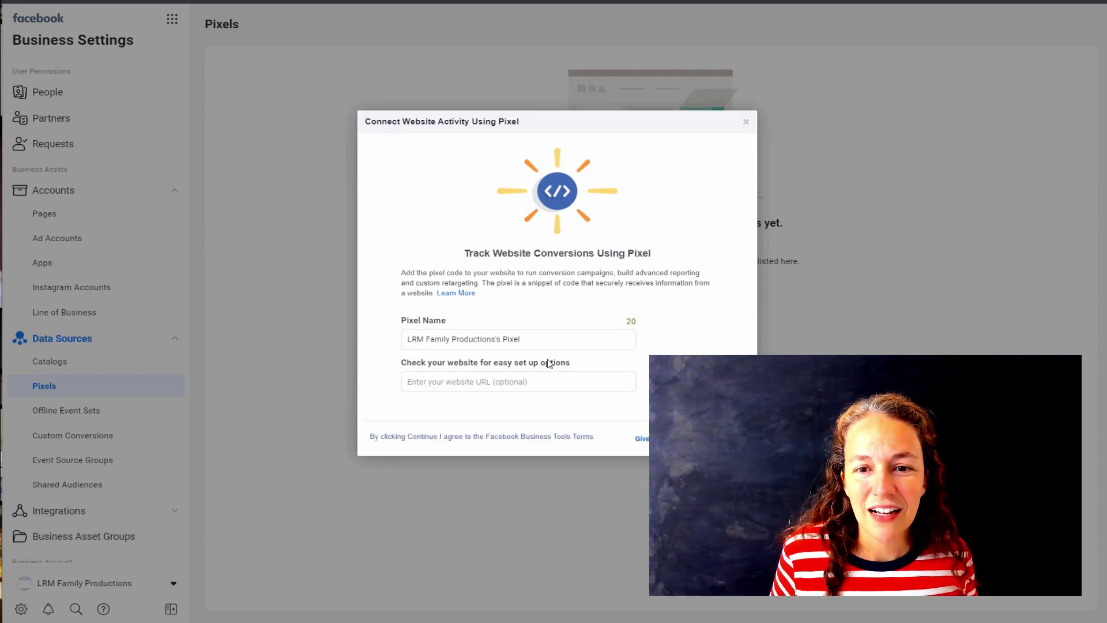
{"action": "left_click", "coordinate": [577, 381]}
{"action": "type", "text": "https://mom-fixes.com"}
{"action": "left_click", "coordinate": [721, 438]}
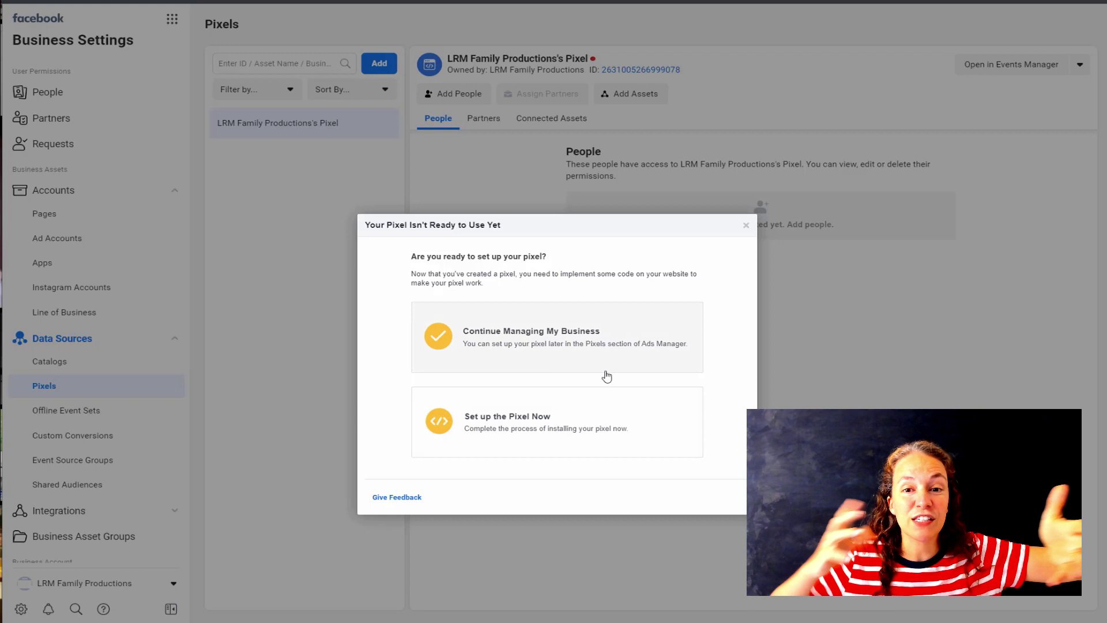
{"action": "left_click", "coordinate": [521, 419]}
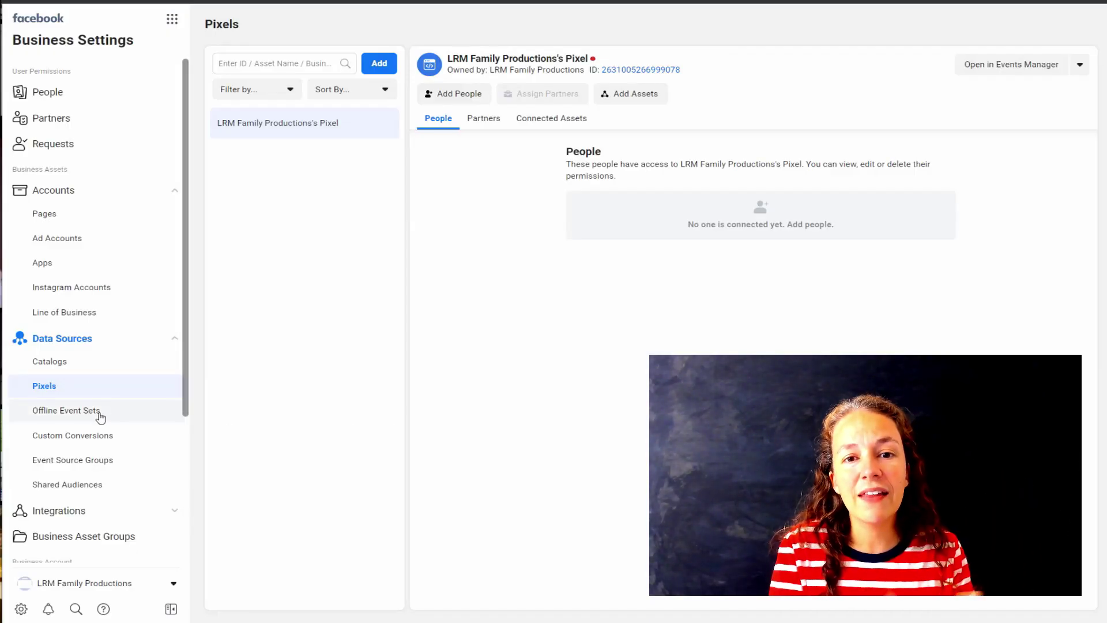
- Start adding a new offline event set and accept the business tools terms
{"action": "left_click", "coordinate": [90, 413]}
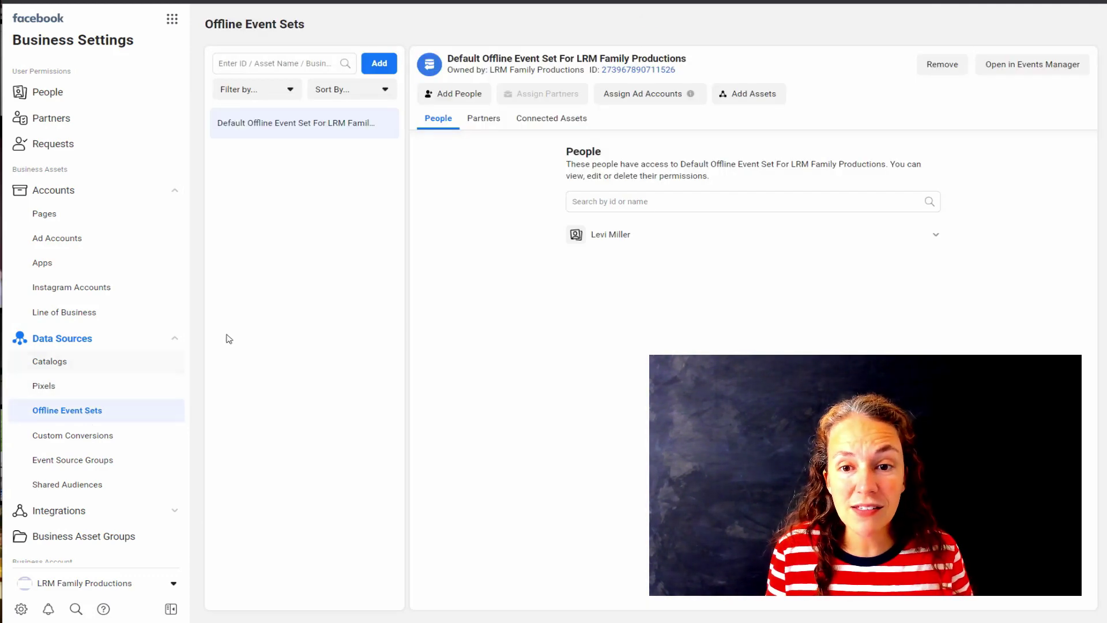
{"action": "left_click", "coordinate": [382, 67]}
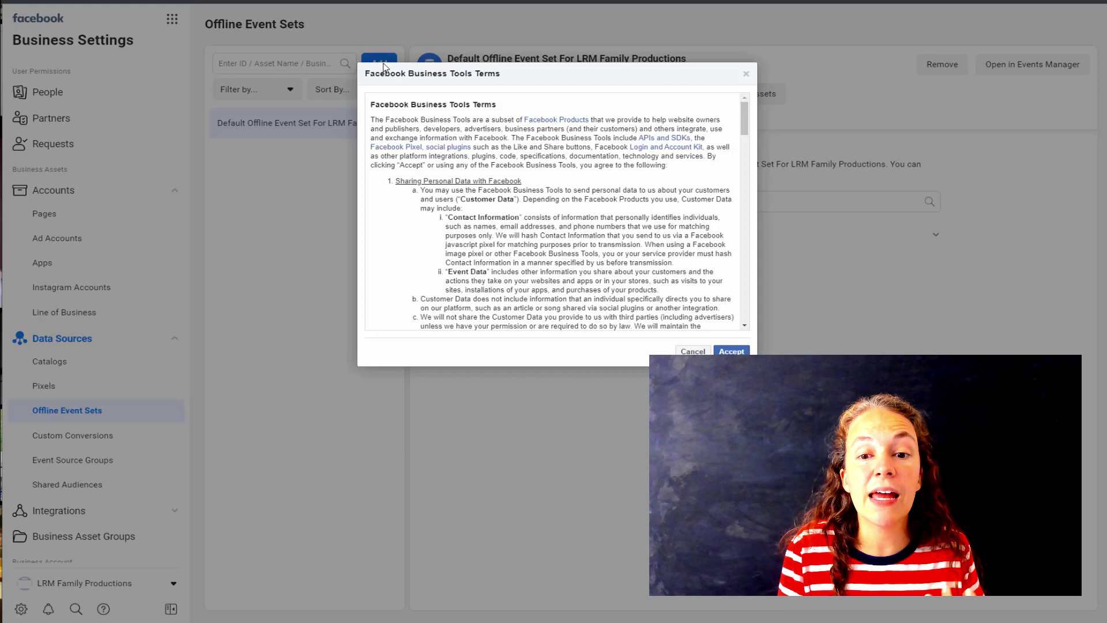
{"action": "scroll", "coordinate": [546, 124], "scroll_direction": "down", "scroll_amount": 15}
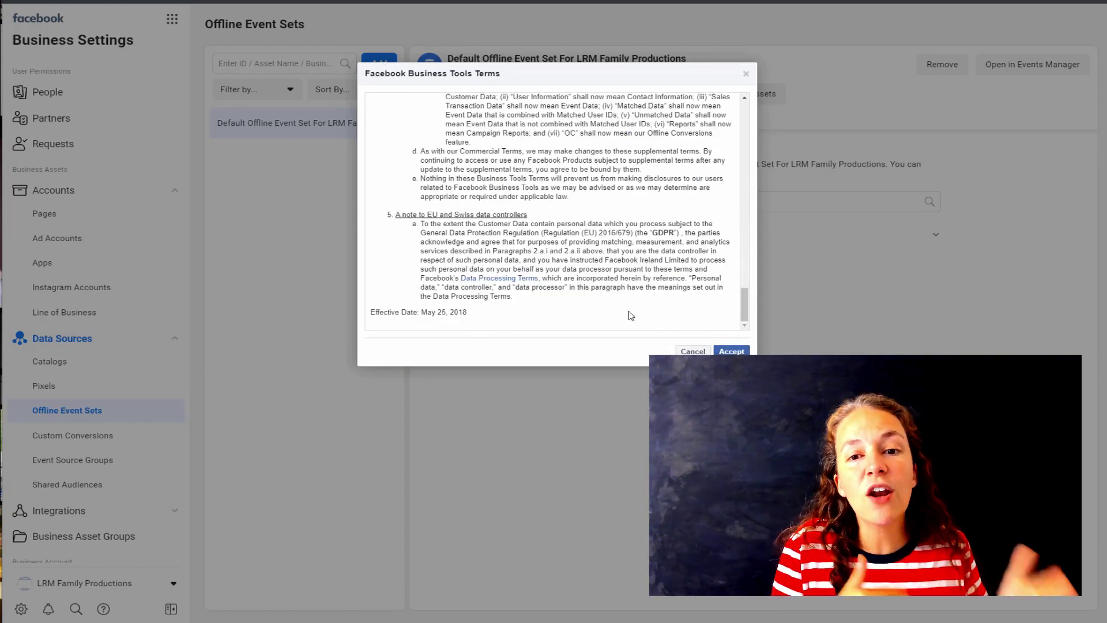
{"action": "left_click", "coordinate": [736, 351]}
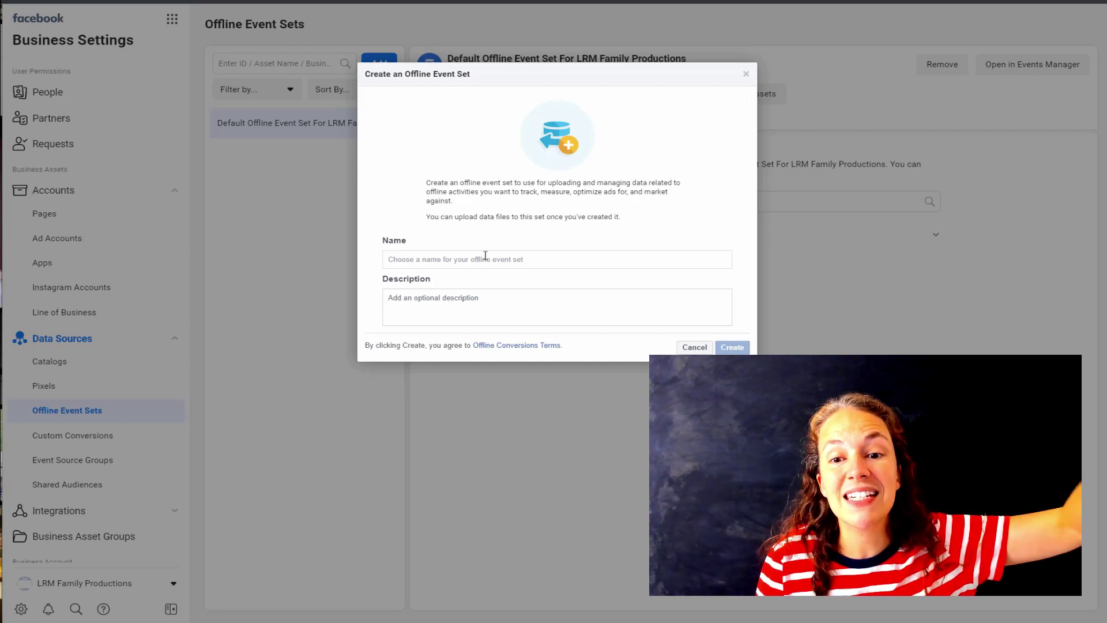
- Name the set 'Track the purchase of a sale $10', add a short description, and create it
{"action": "left_click", "coordinate": [469, 259]}
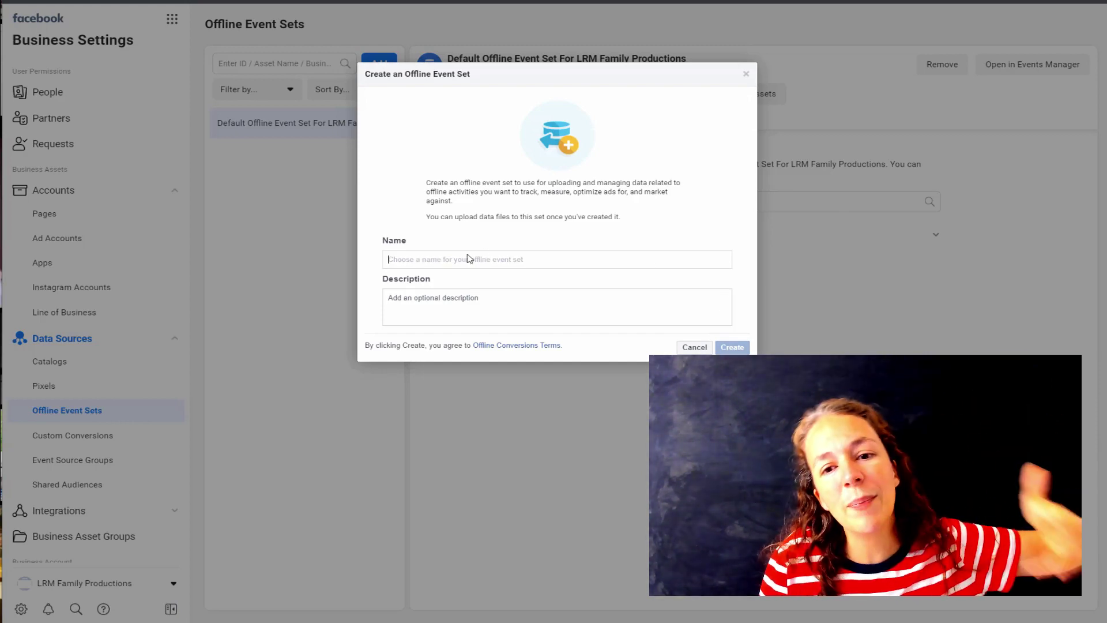
{"action": "type", "text": "Track the "}
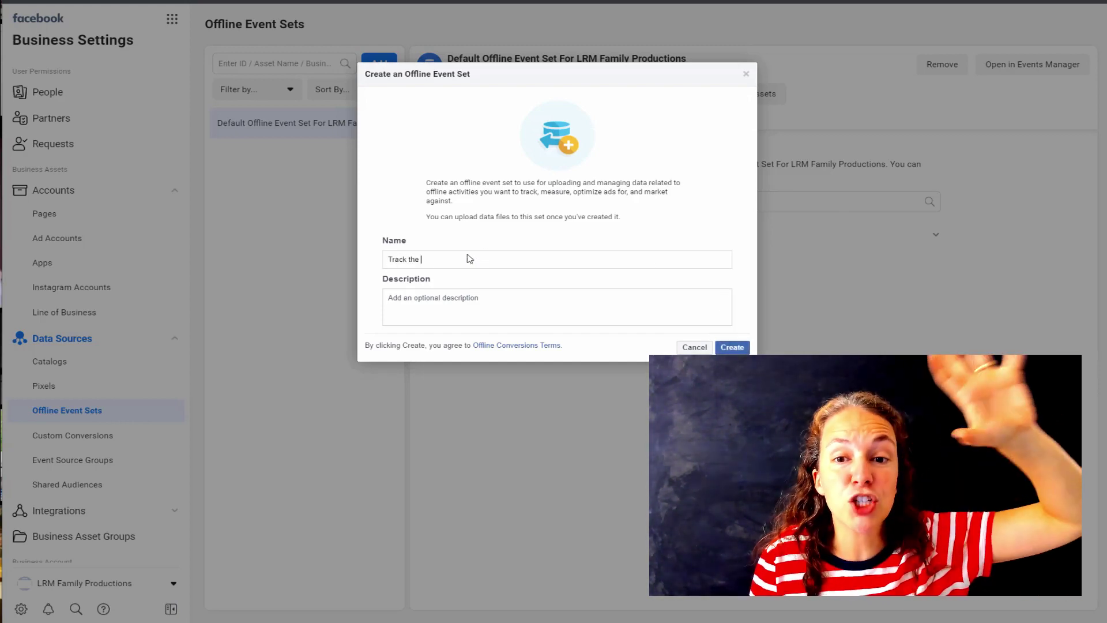
{"action": "type", "text": "purchase "}
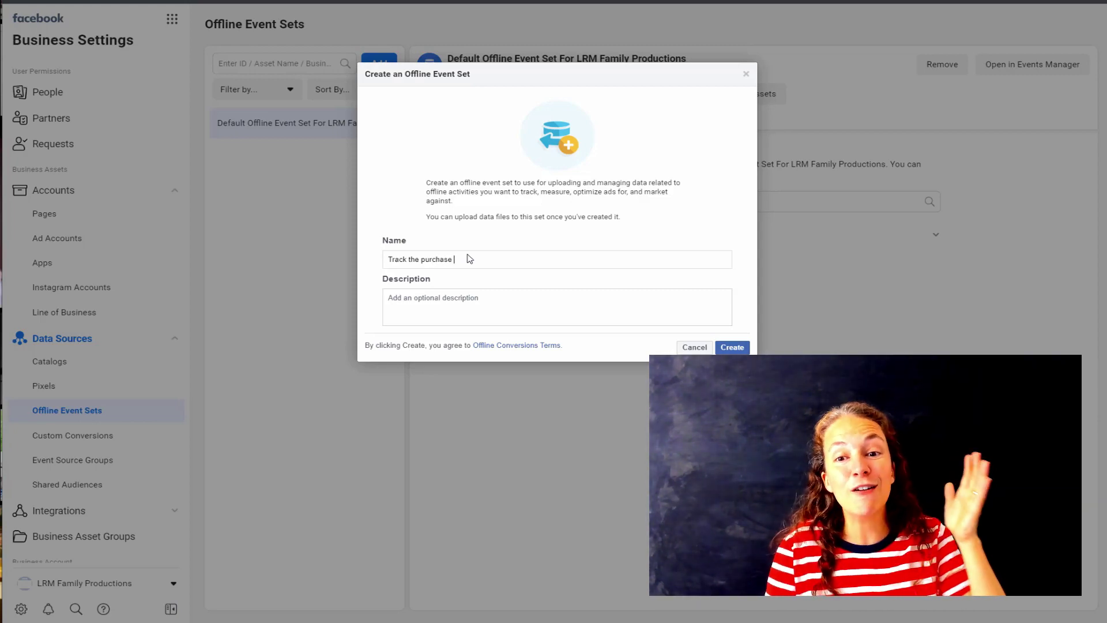
{"action": "type", "text": "of a sale $10"}
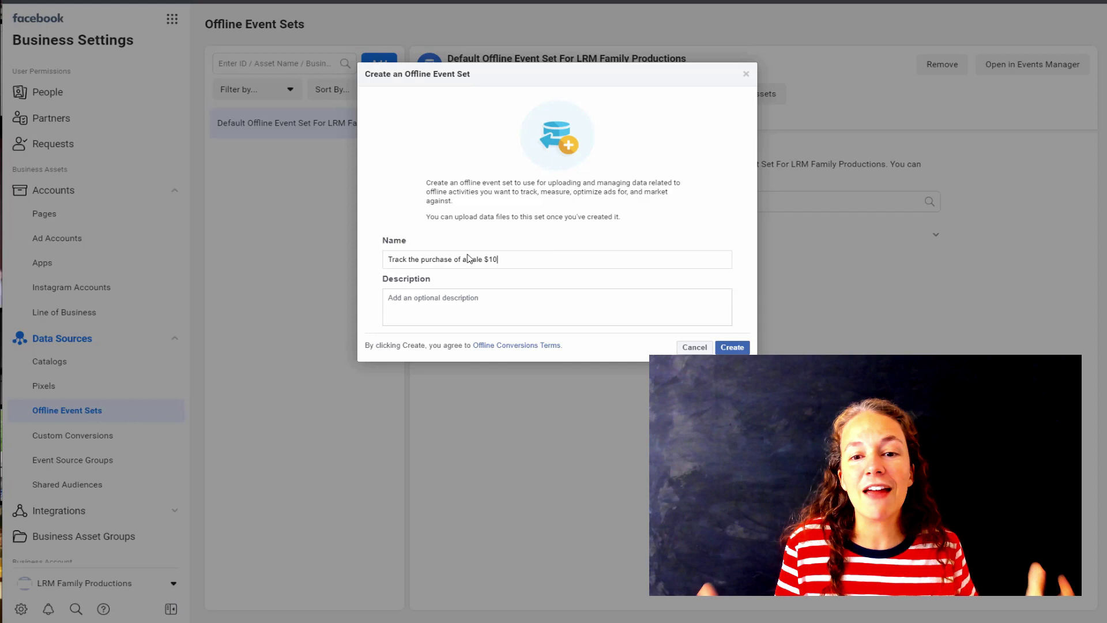
{"action": "left_click", "coordinate": [461, 302]}
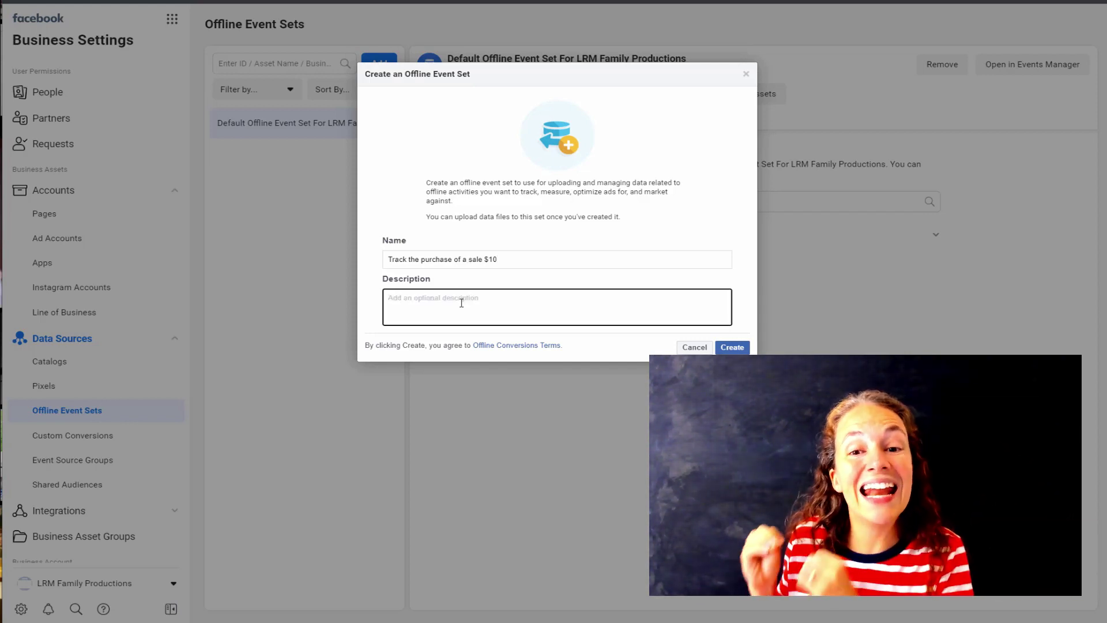
{"action": "type", "text": "I made "}
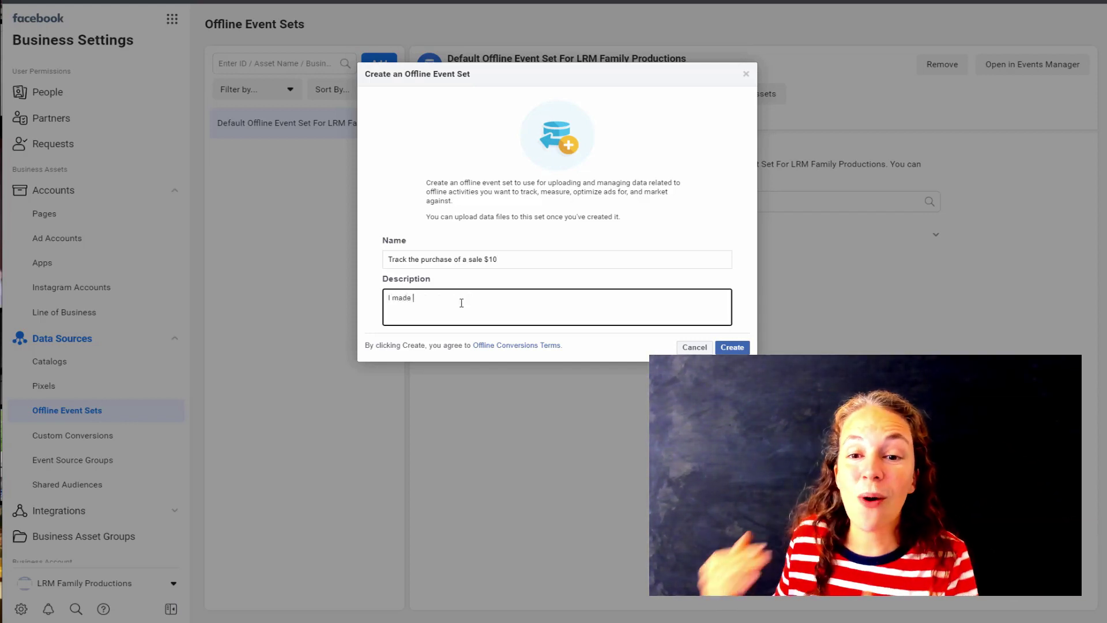
{"action": "type", "text": "$10 off of"}
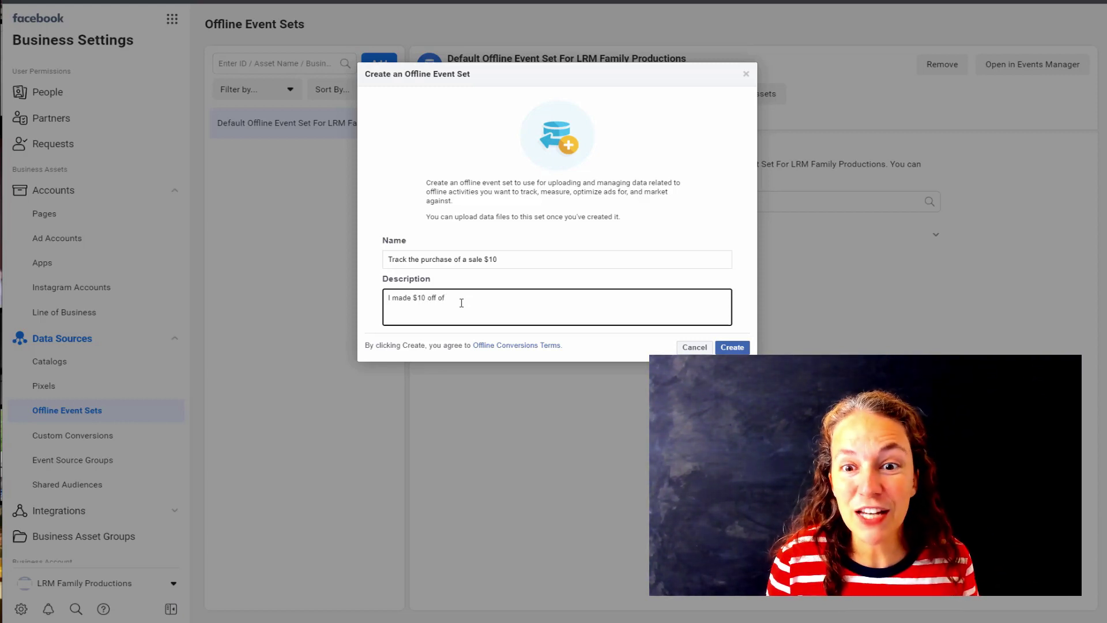
{"action": "type", "text": " p"}
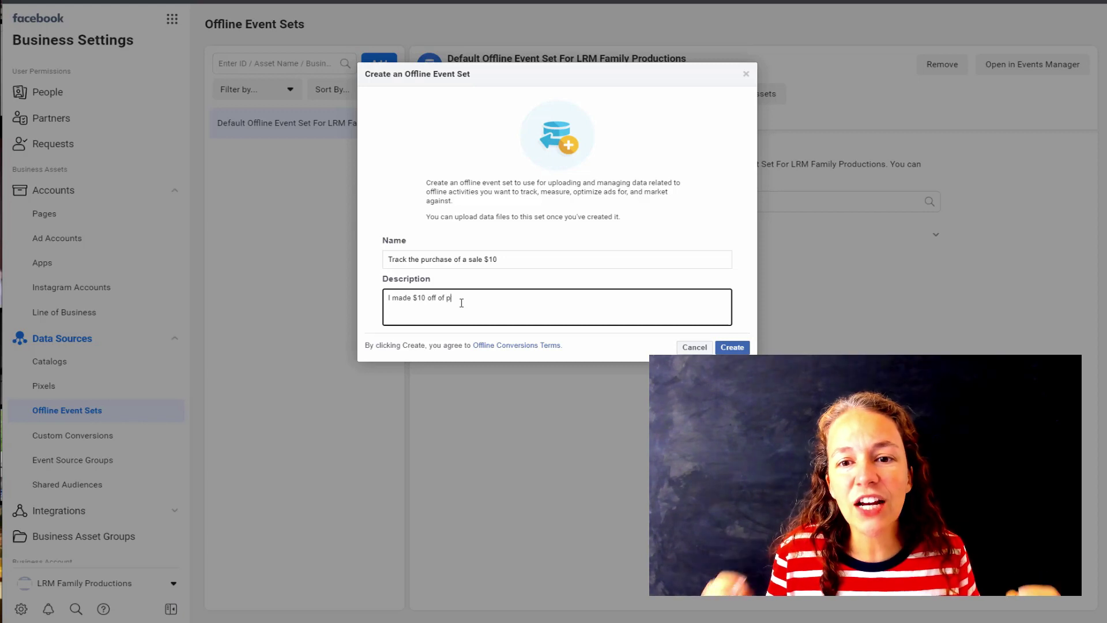
{"action": "type", "text": "roduct"}
{"action": "left_click", "coordinate": [730, 348]}
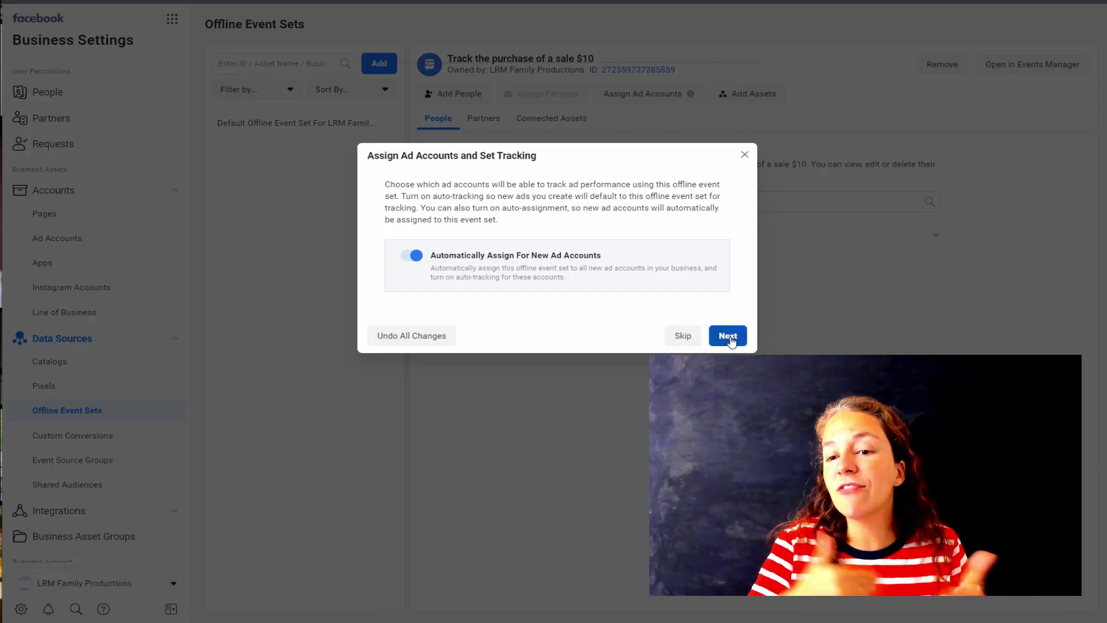
- Keep auto-assignment to new ad accounts and give the team member upload and assign-ad-account permissions
{"action": "left_click", "coordinate": [729, 337]}
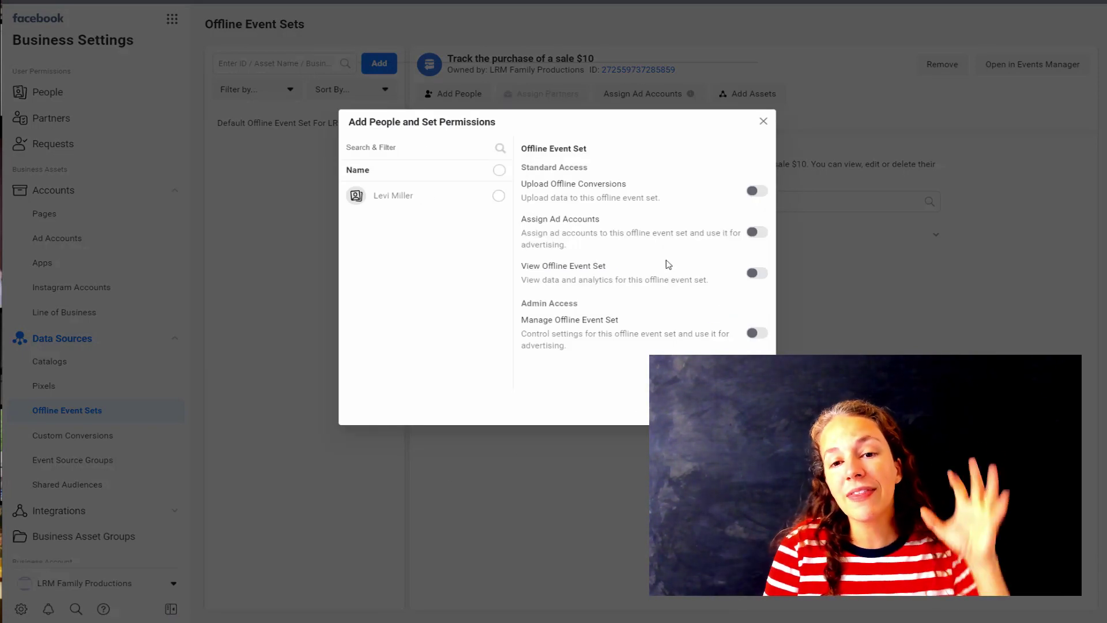
{"action": "left_click", "coordinate": [496, 198]}
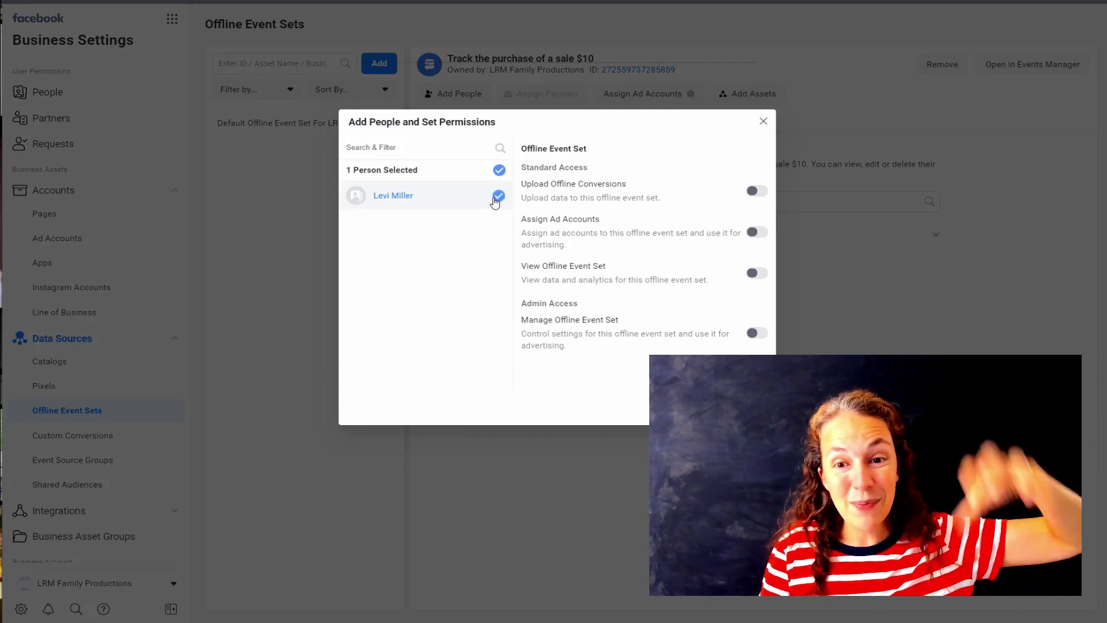
{"action": "left_click", "coordinate": [757, 191]}
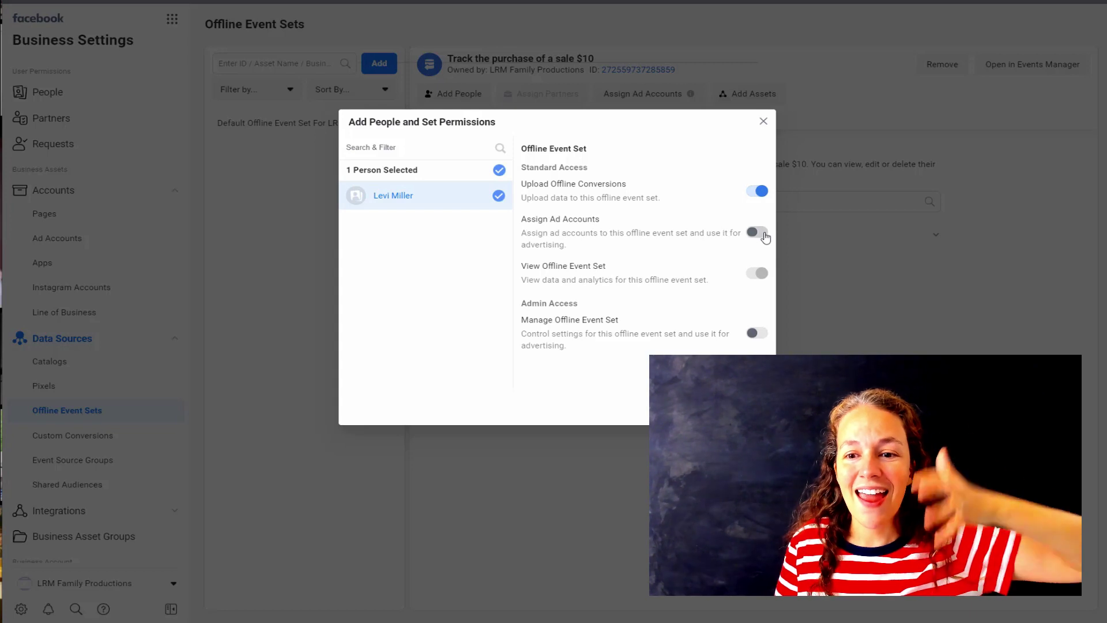
{"action": "left_click", "coordinate": [763, 234]}
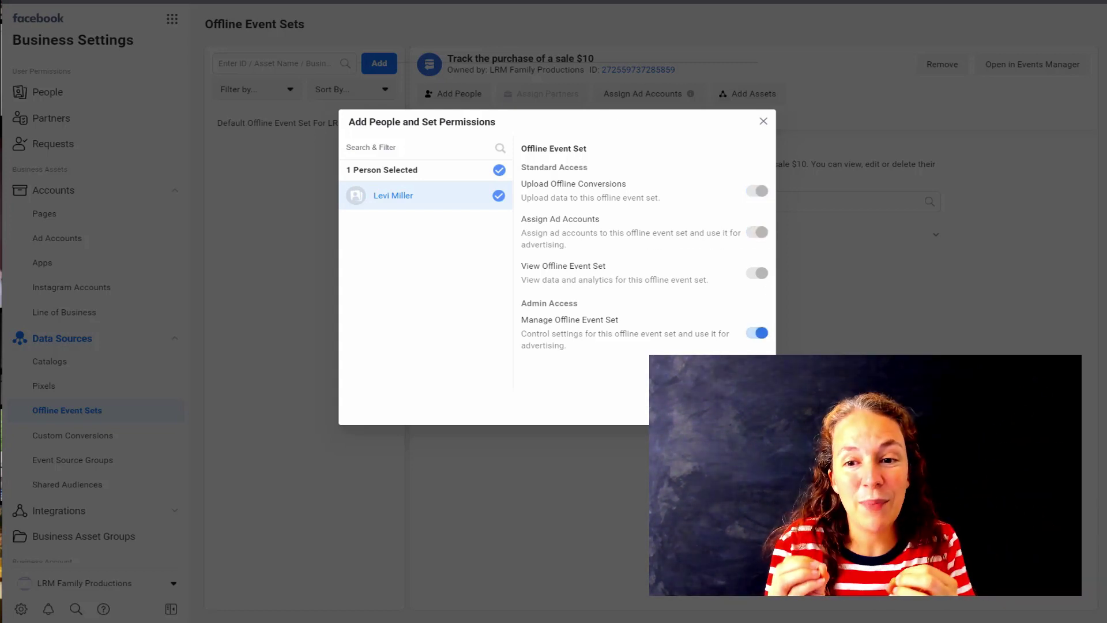
{"action": "left_click", "coordinate": [763, 121]}
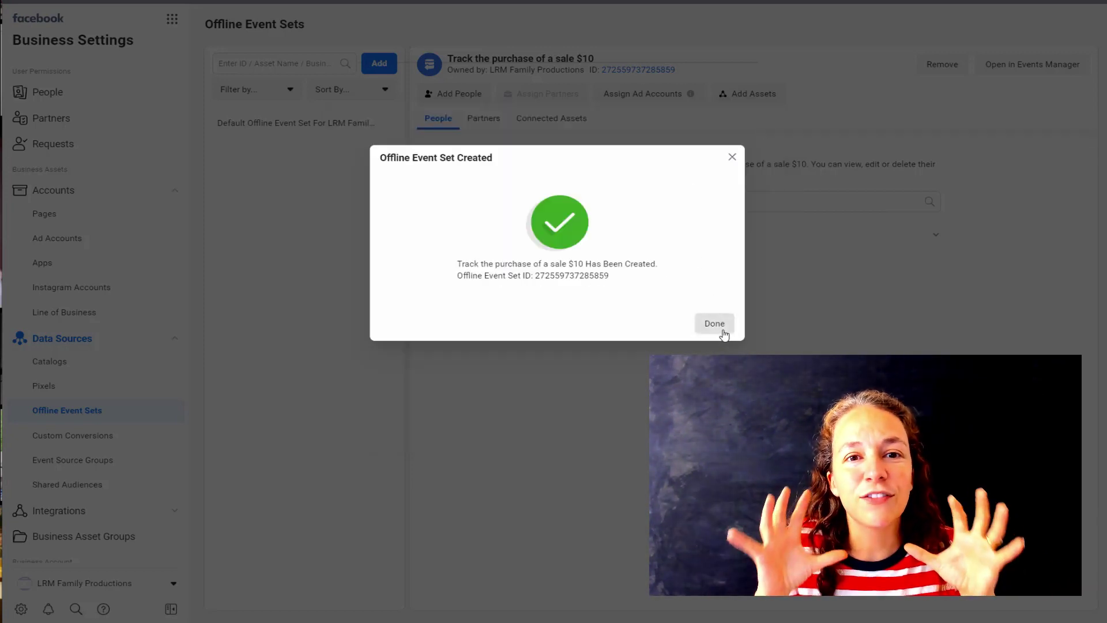
{"action": "left_click", "coordinate": [714, 323]}
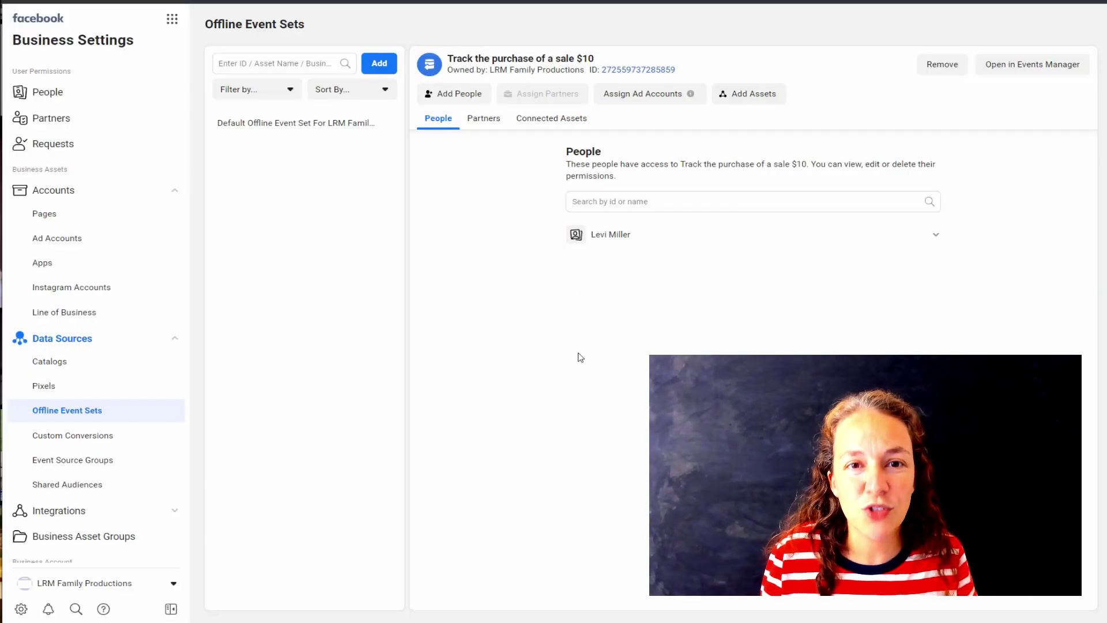
- Look at Custom Conversions and begin adding a new custom conversion
{"action": "left_click", "coordinate": [141, 441]}
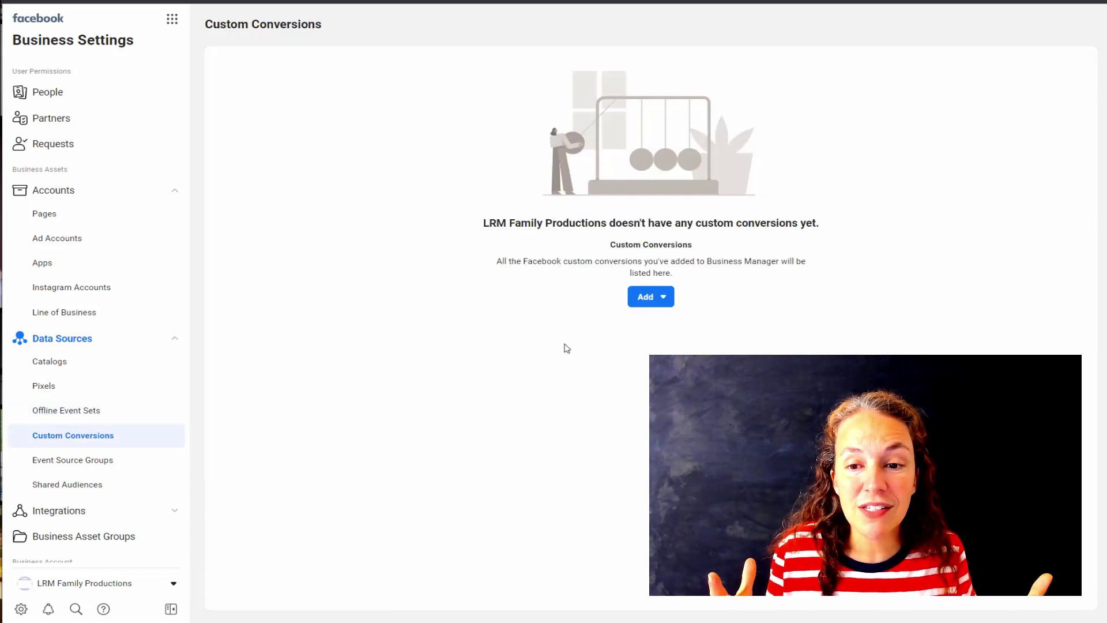
{"action": "left_click", "coordinate": [643, 307]}
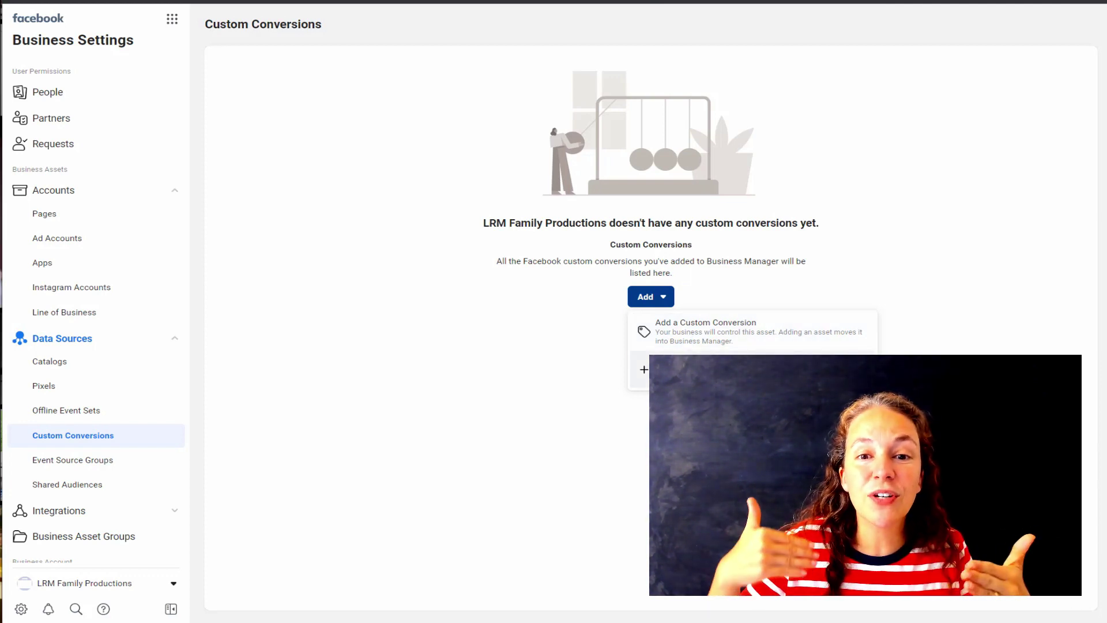
{"action": "left_click", "coordinate": [692, 369]}
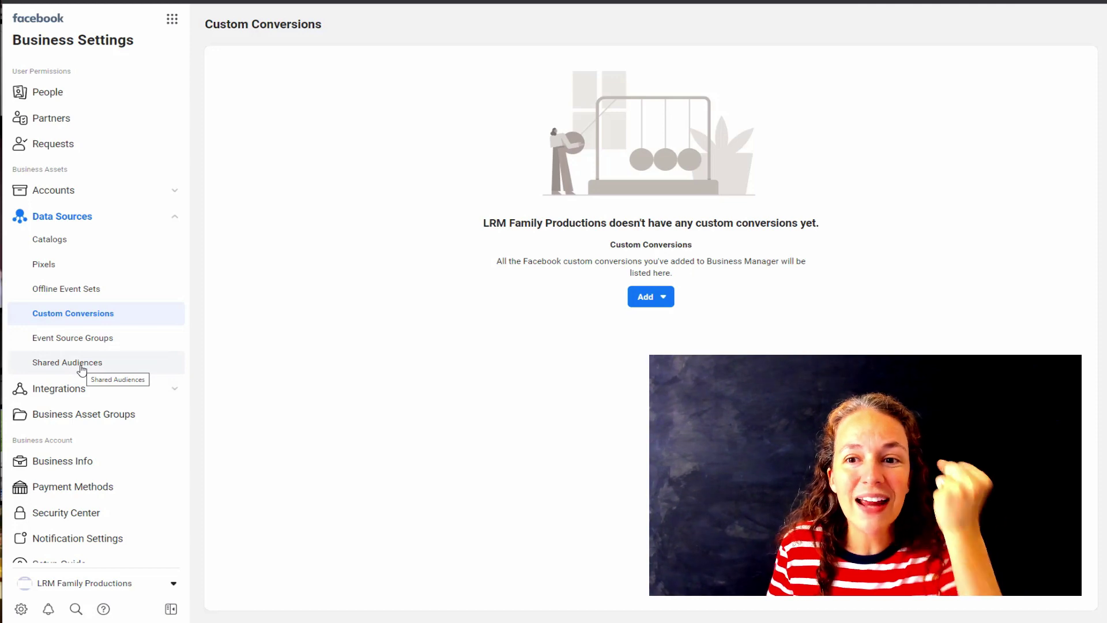
- Show the Shared Audiences page and expand Integrations in the sidebar
{"action": "left_click", "coordinate": [82, 369]}
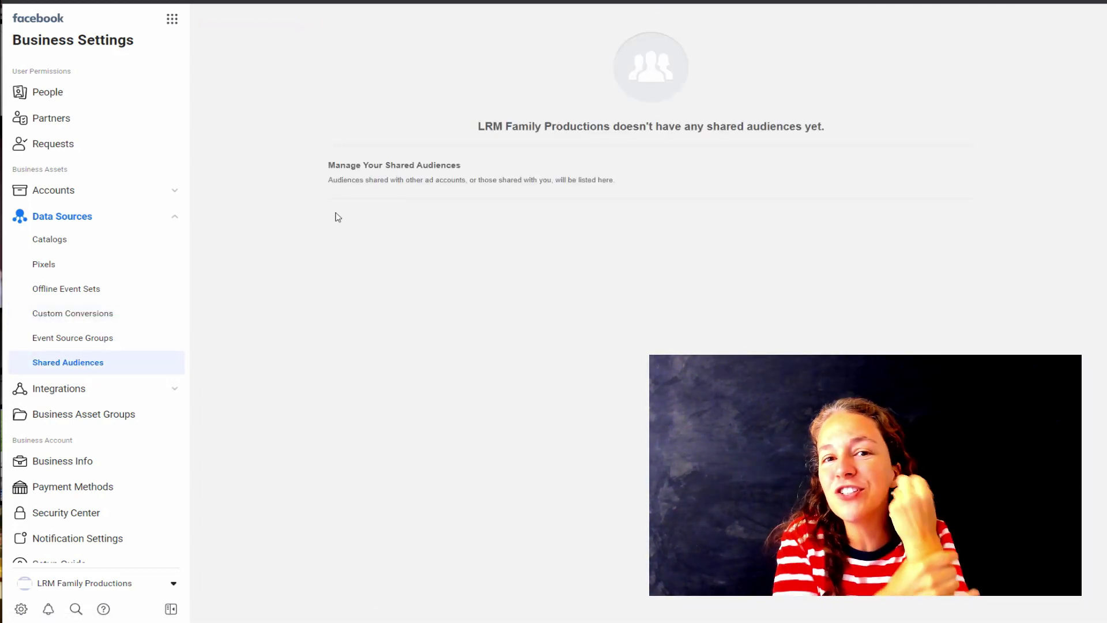
{"action": "left_click", "coordinate": [93, 388]}
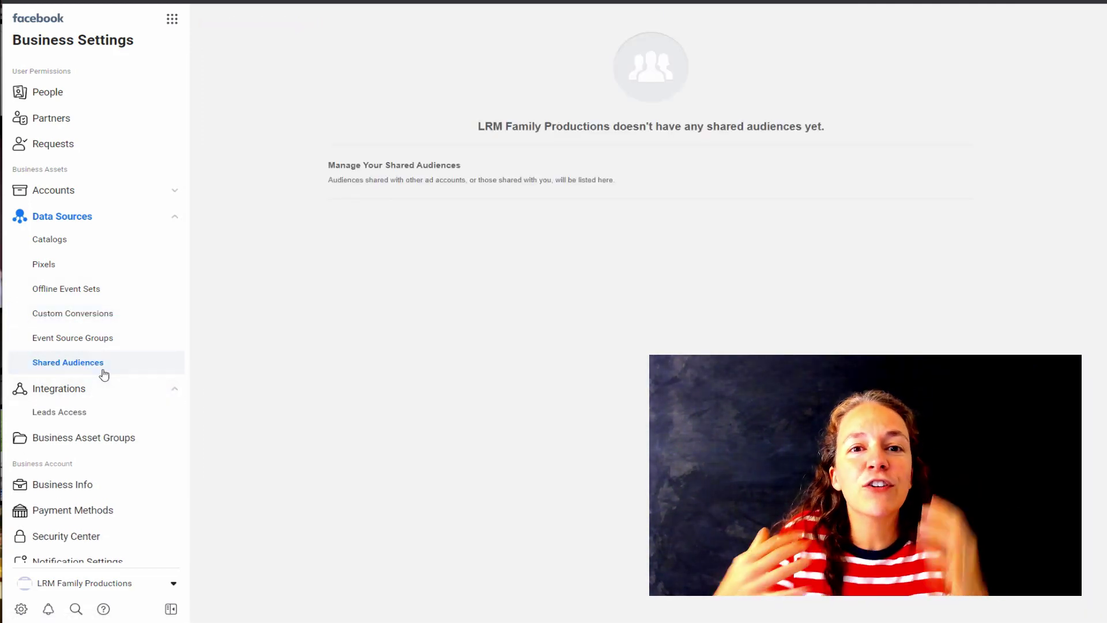
{"action": "scroll", "coordinate": [103, 375], "scroll_direction": "down", "scroll_amount": 2}
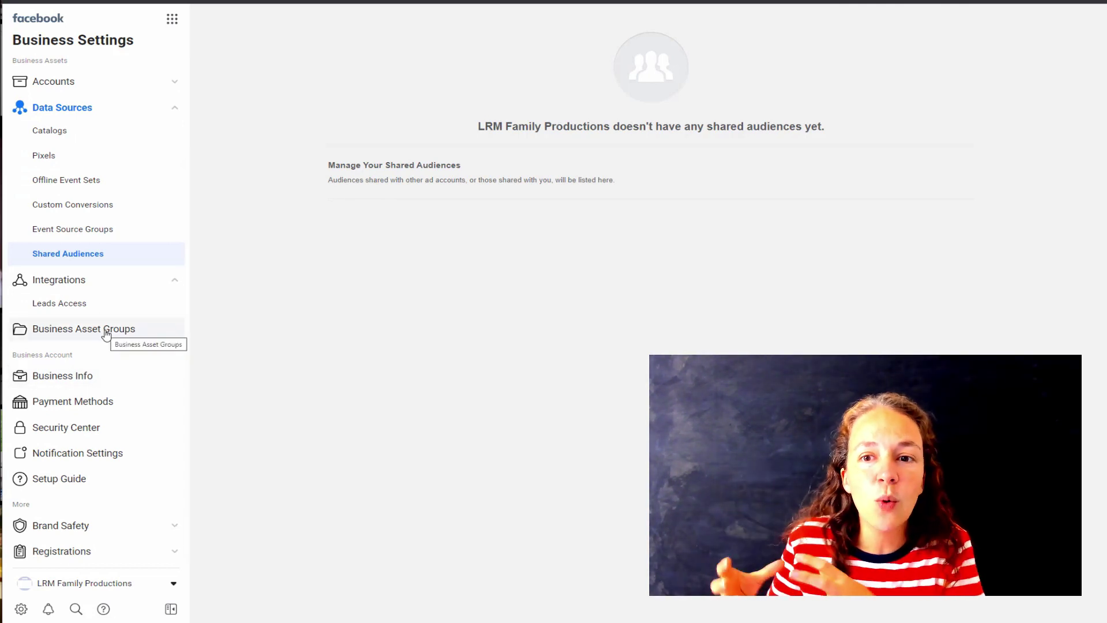
- Scroll through the Business Info details, then go to the Security Center
{"action": "left_click", "coordinate": [84, 373]}
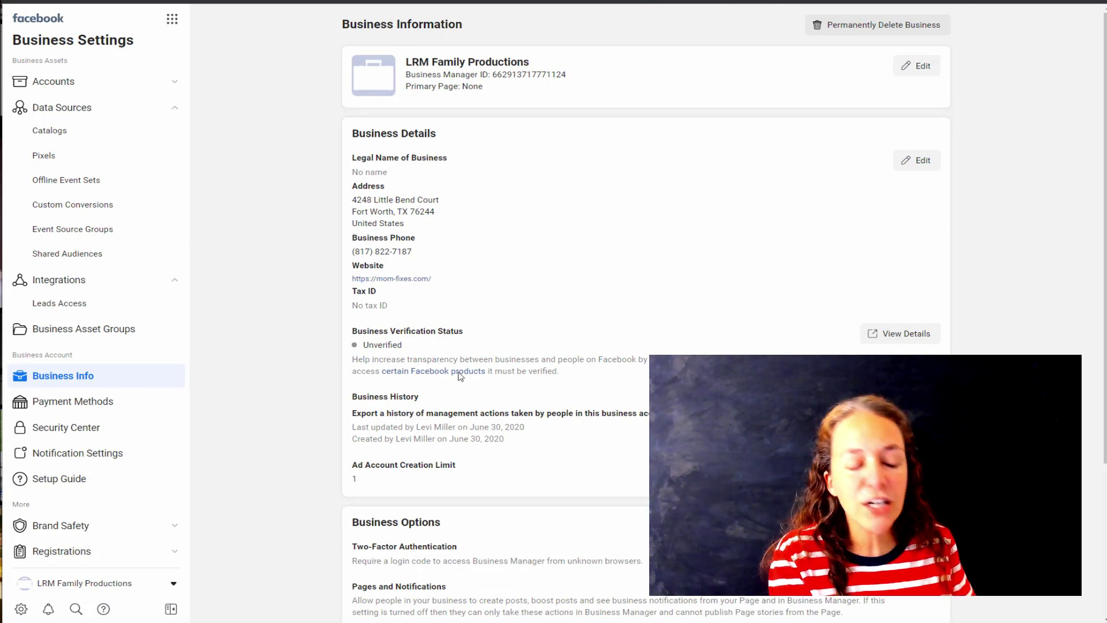
{"action": "scroll", "coordinate": [462, 269], "scroll_direction": "down", "scroll_amount": 2}
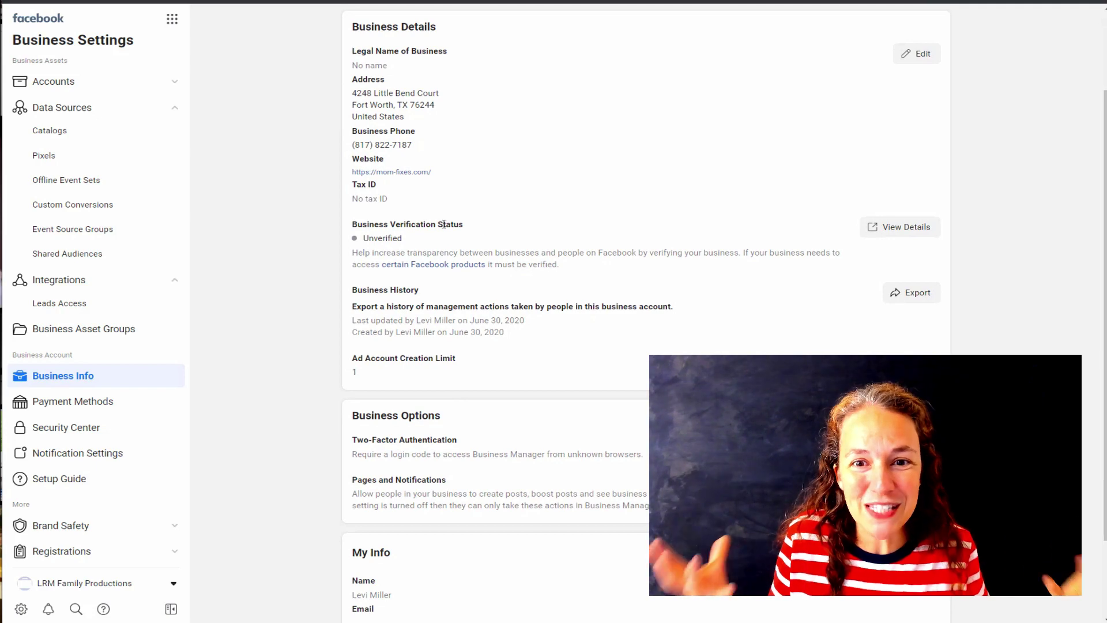
{"action": "left_click", "coordinate": [879, 232]}
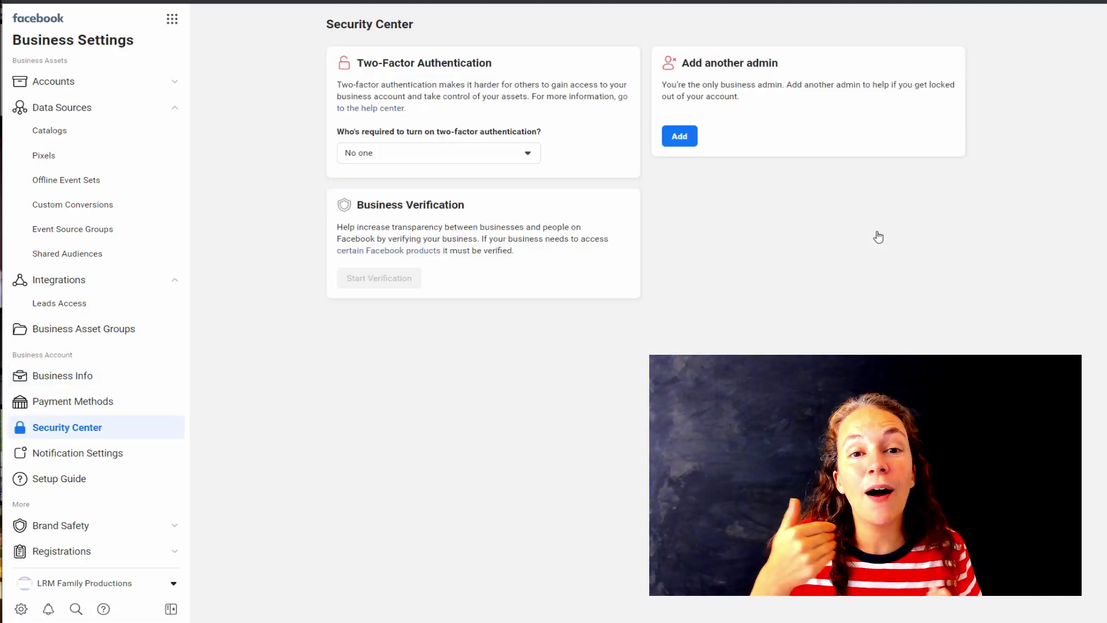
- Set two-factor authentication to be required for Everyone
{"action": "left_click", "coordinate": [532, 159]}
{"action": "left_click", "coordinate": [361, 220]}
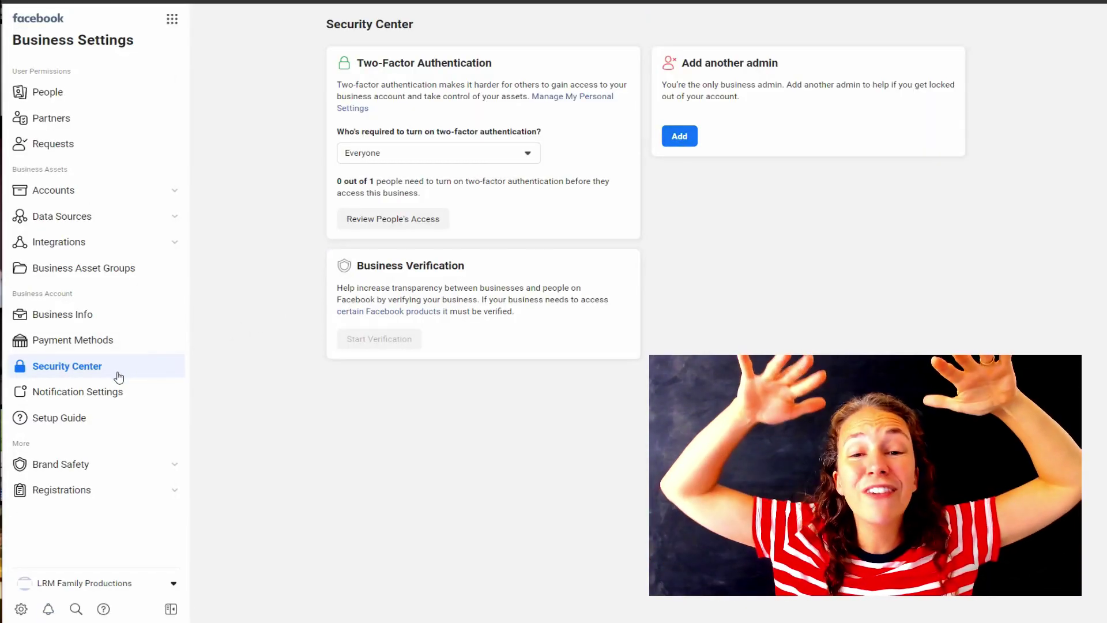
- Scroll through the Notification Settings toggles, then view the Setup Guide's key tasks
{"action": "left_click", "coordinate": [103, 396]}
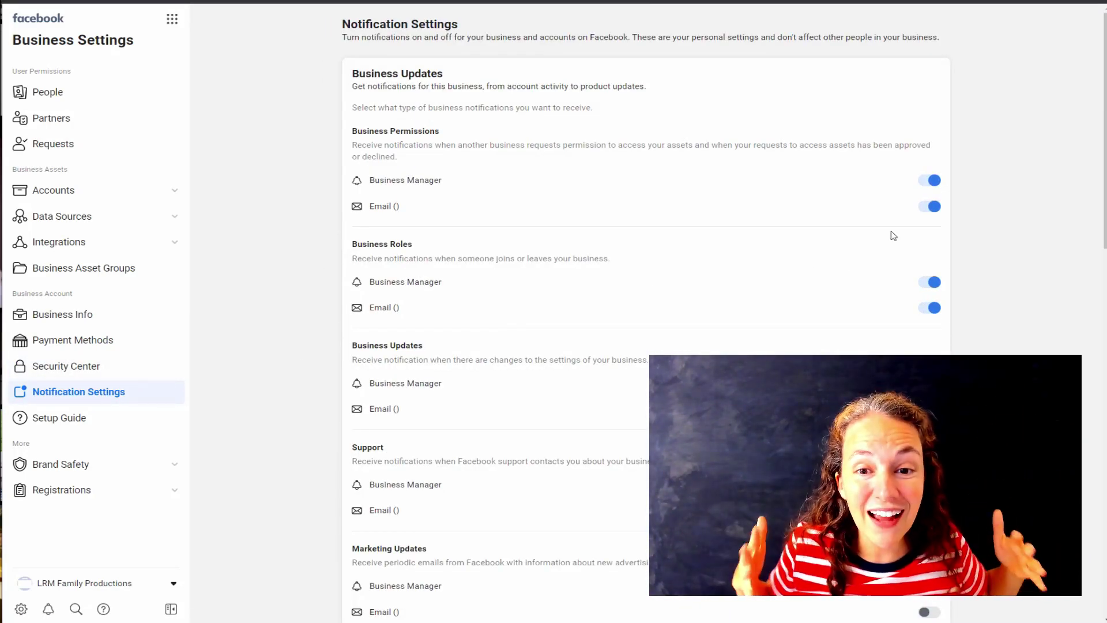
{"action": "scroll", "coordinate": [1006, 265], "scroll_direction": "down", "scroll_amount": 7}
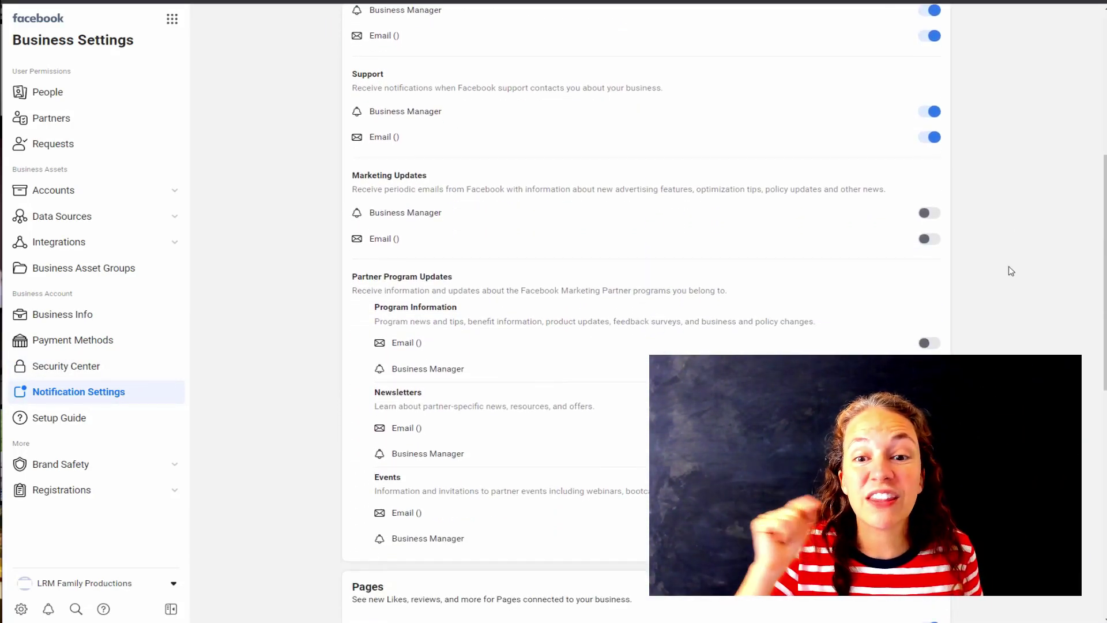
{"action": "scroll", "coordinate": [1010, 271], "scroll_direction": "down", "scroll_amount": 5}
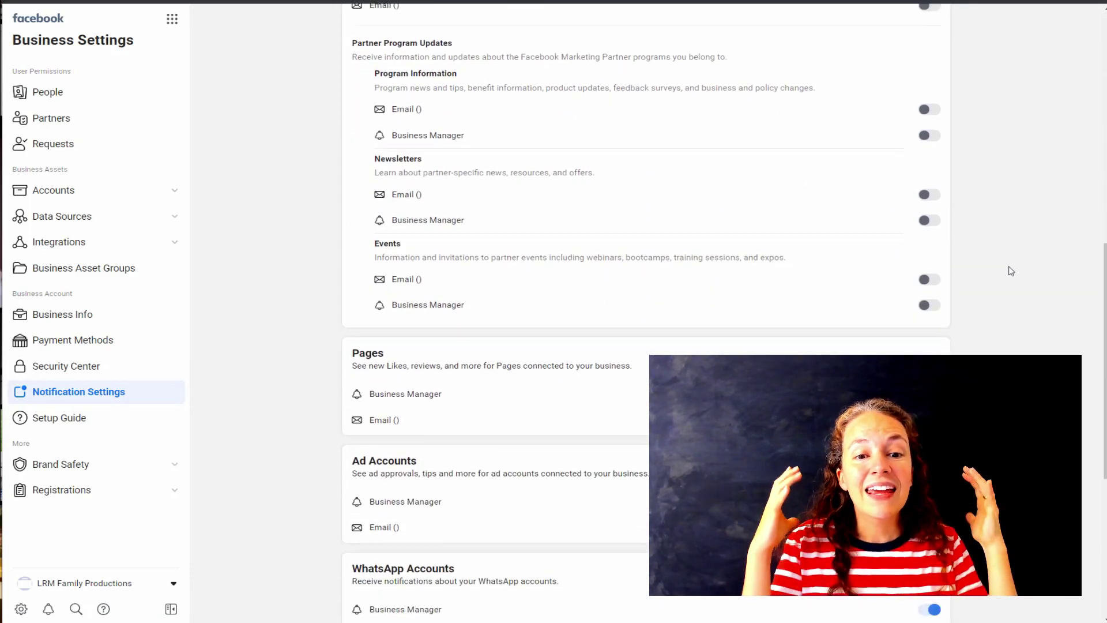
{"action": "scroll", "coordinate": [311, 415], "scroll_direction": "up", "scroll_amount": 14}
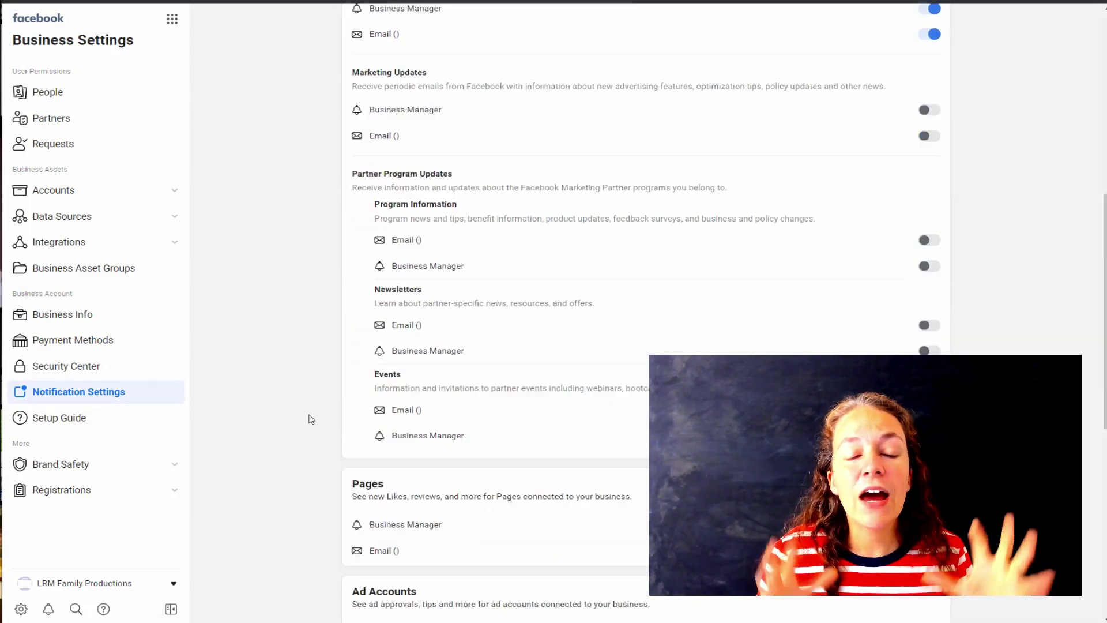
{"action": "scroll", "coordinate": [395, 424], "scroll_direction": "up", "scroll_amount": 2}
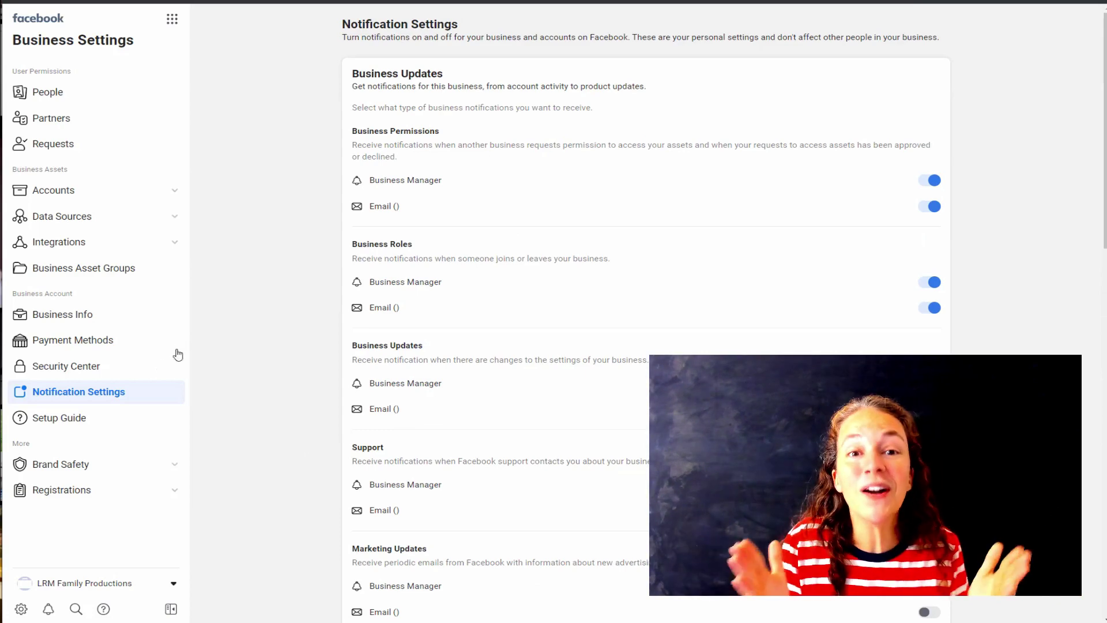
{"action": "left_click", "coordinate": [64, 419]}
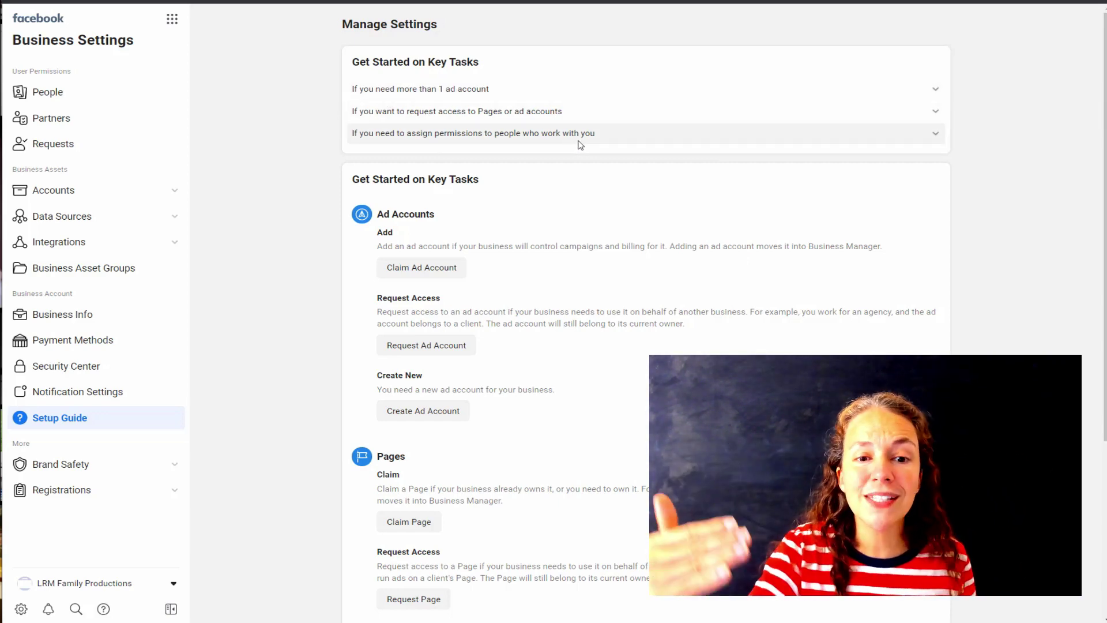
{"action": "left_click", "coordinate": [935, 111]}
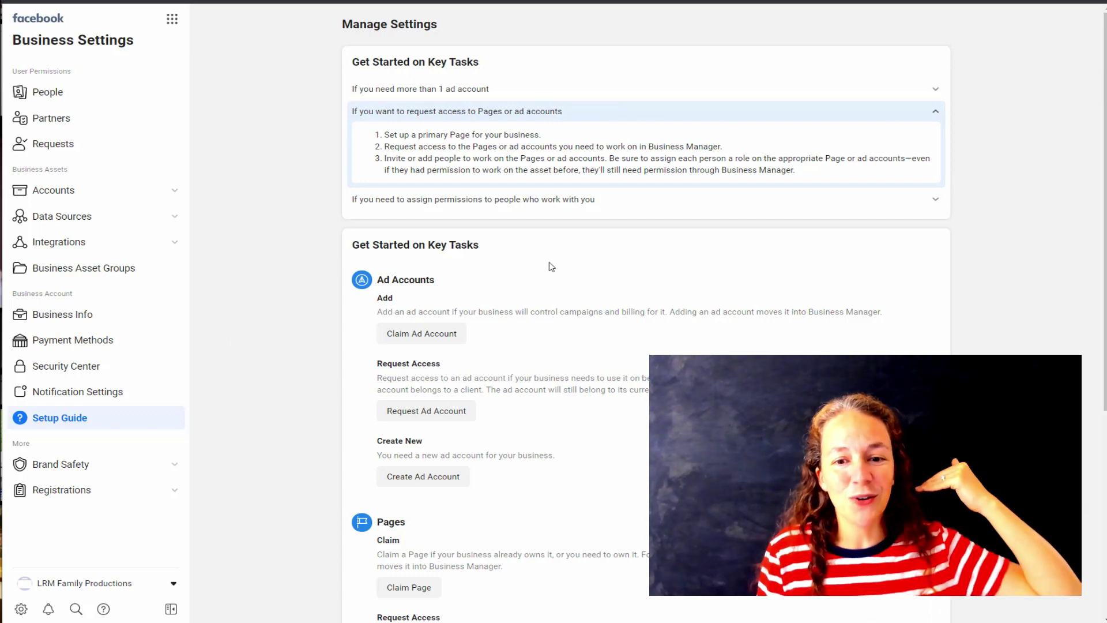
{"action": "left_click", "coordinate": [924, 198]}
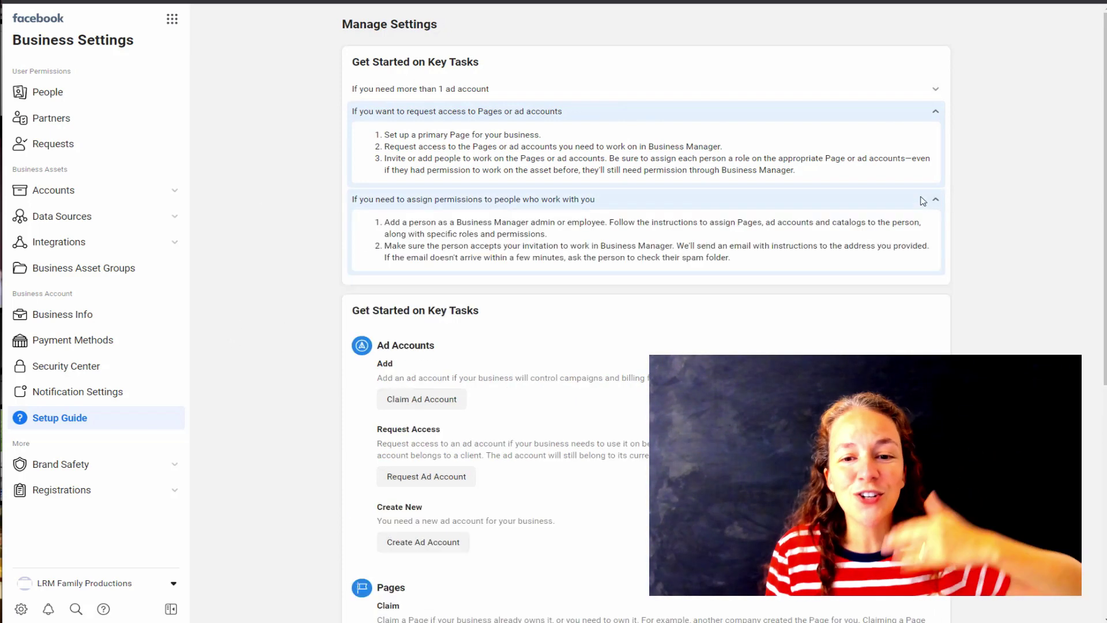
{"action": "left_click", "coordinate": [934, 115]}
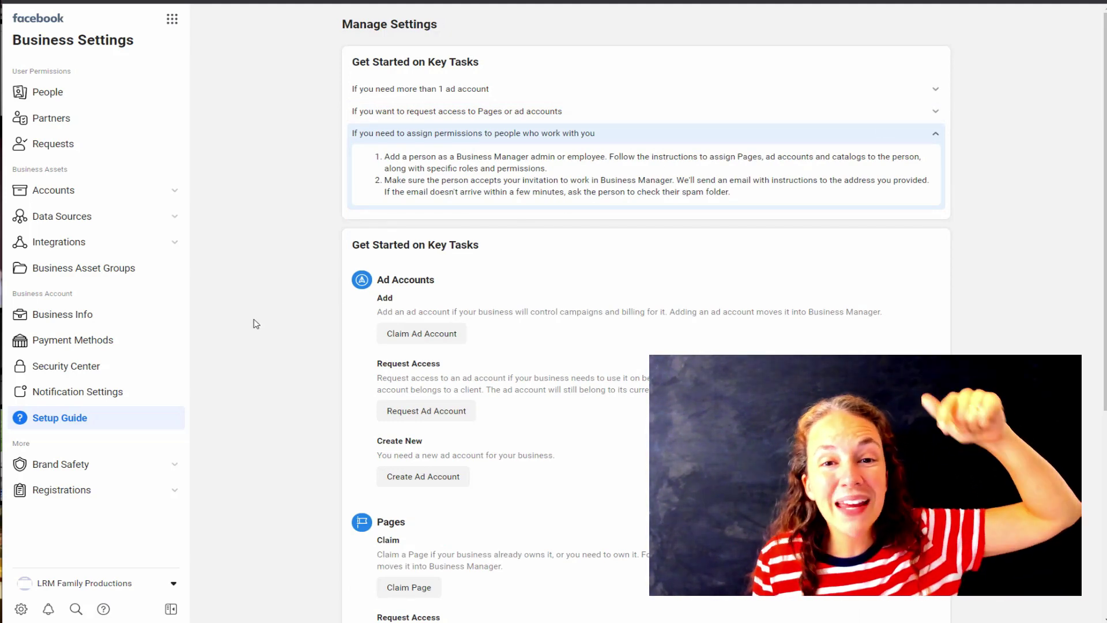
{"action": "left_click", "coordinate": [936, 135]}
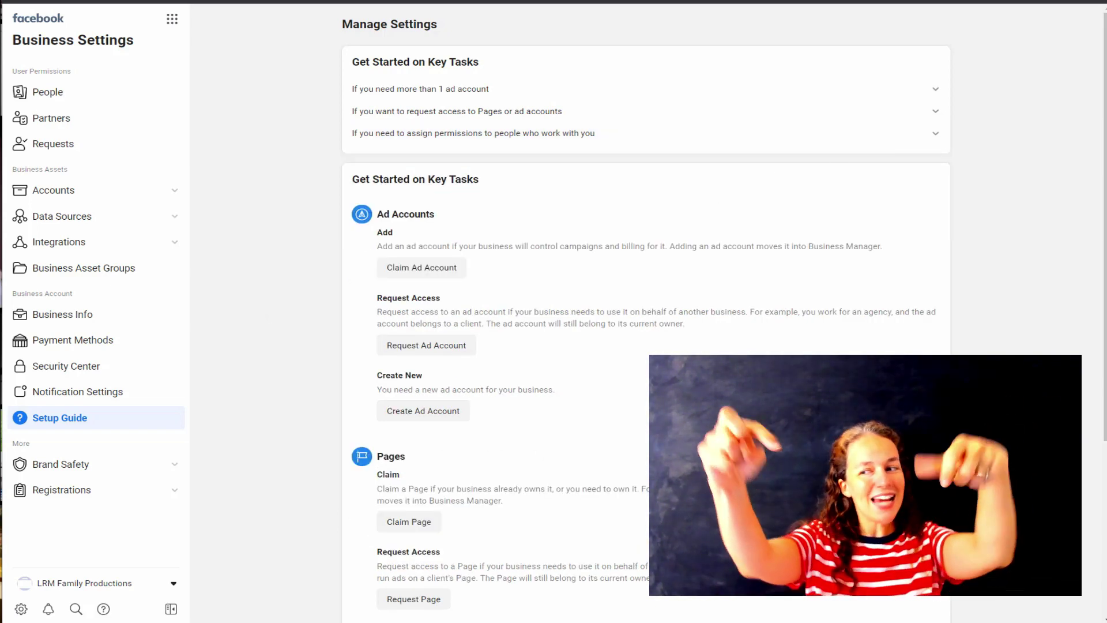
{"action": "scroll", "coordinate": [708, 326], "scroll_direction": "down", "scroll_amount": 3}
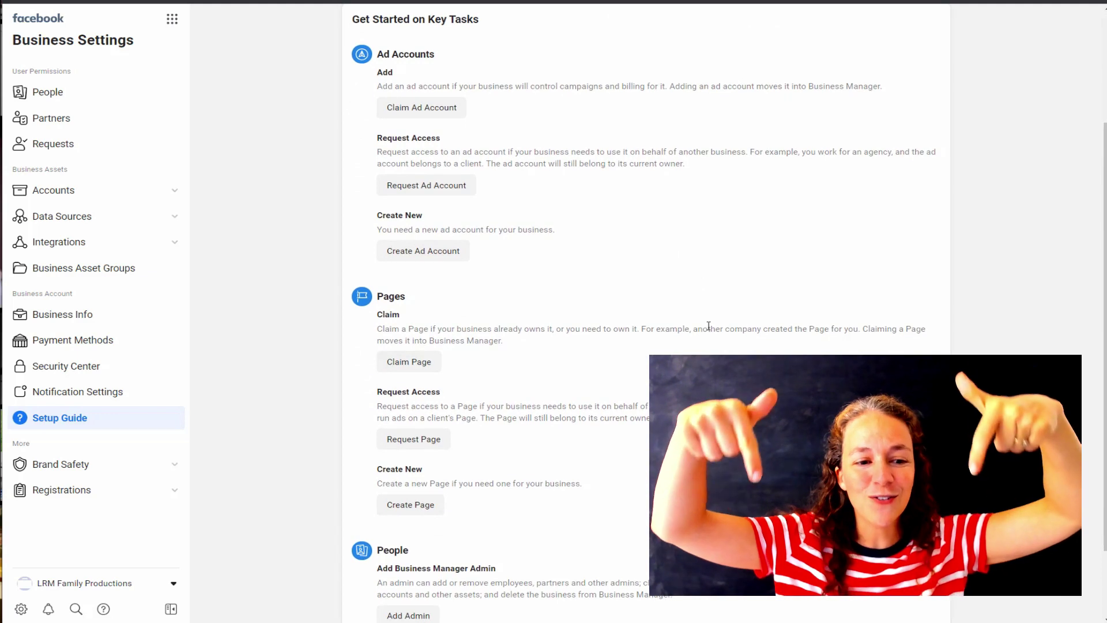
{"action": "scroll", "coordinate": [709, 325], "scroll_direction": "up", "scroll_amount": 1}
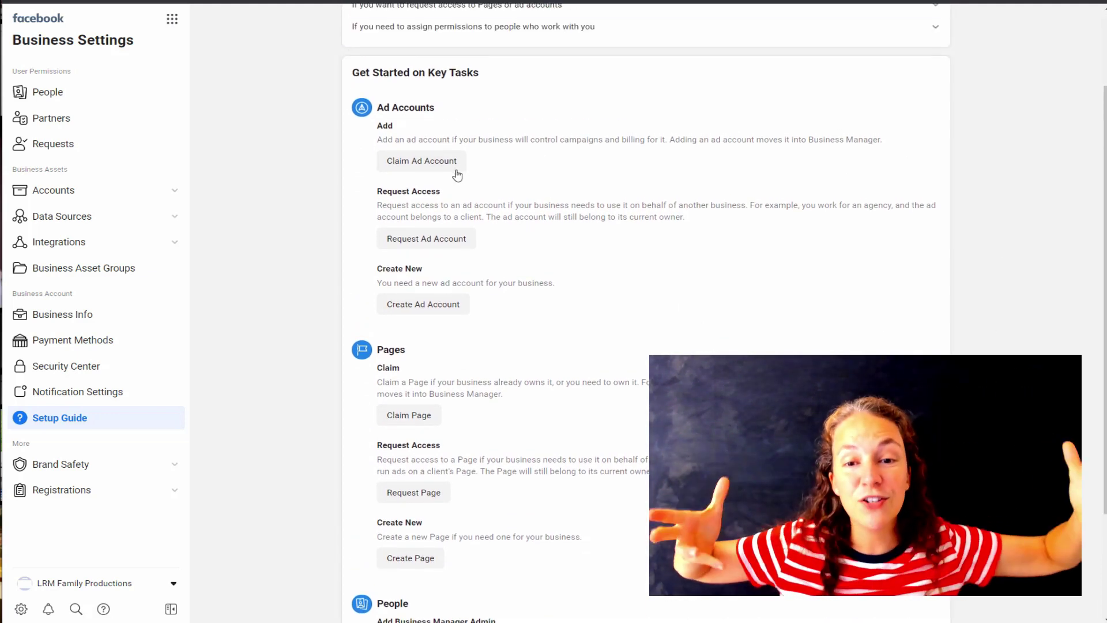